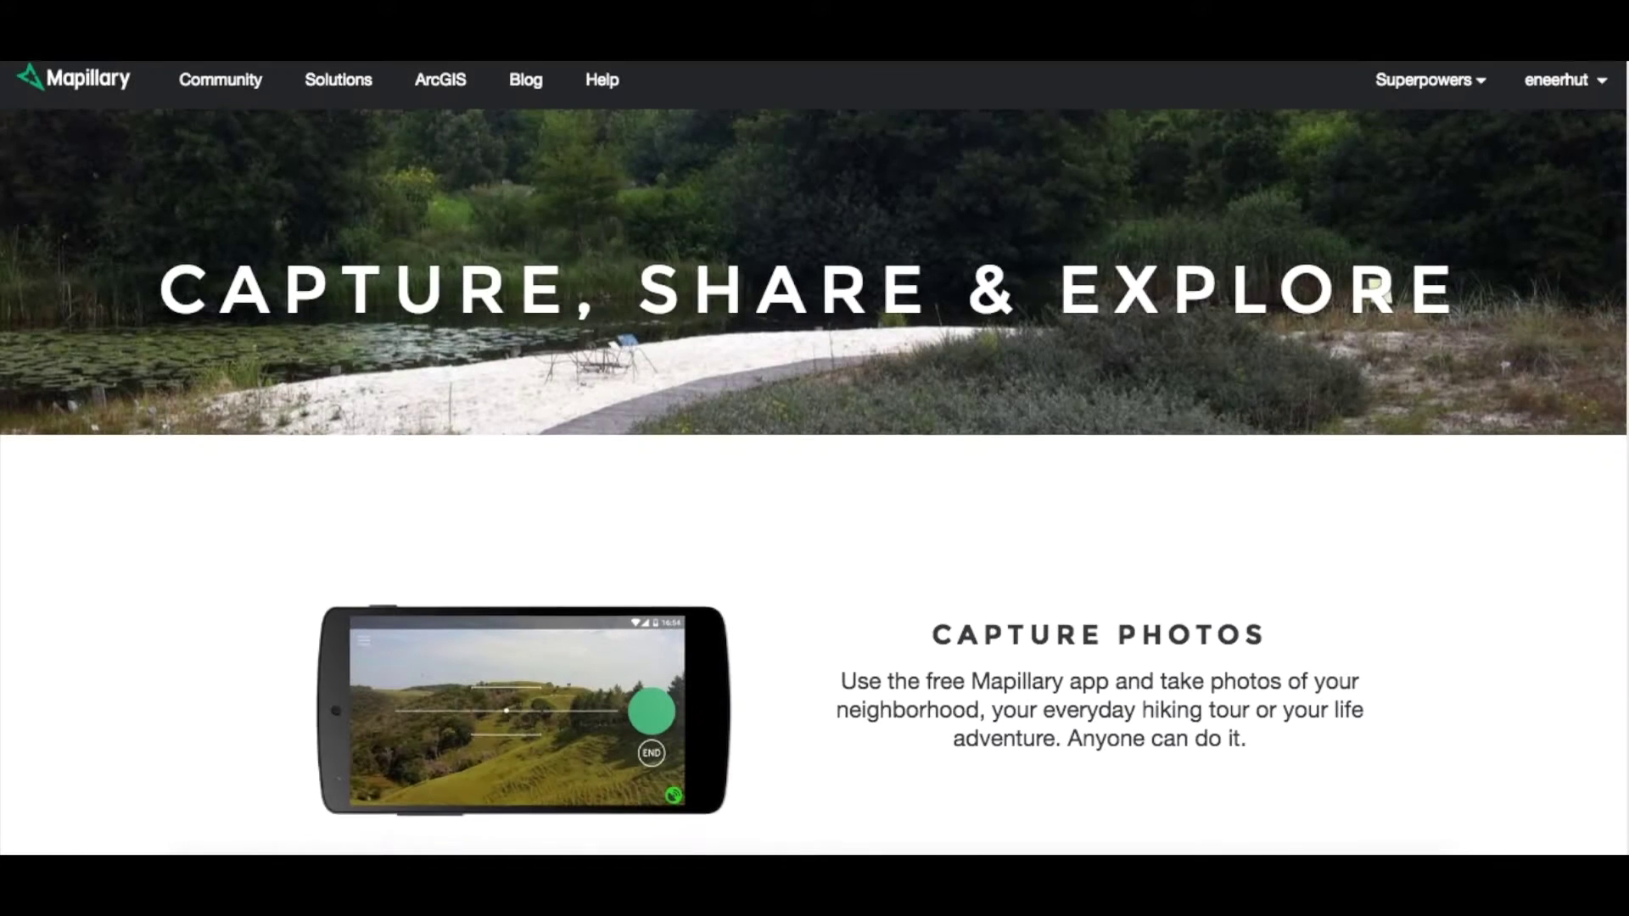
Scroll through the Mapillary homepage's capture, share, explore and community sections.
{"action": "scroll", "coordinate": [815, 458], "scroll_direction": "down", "scroll_amount": 5}
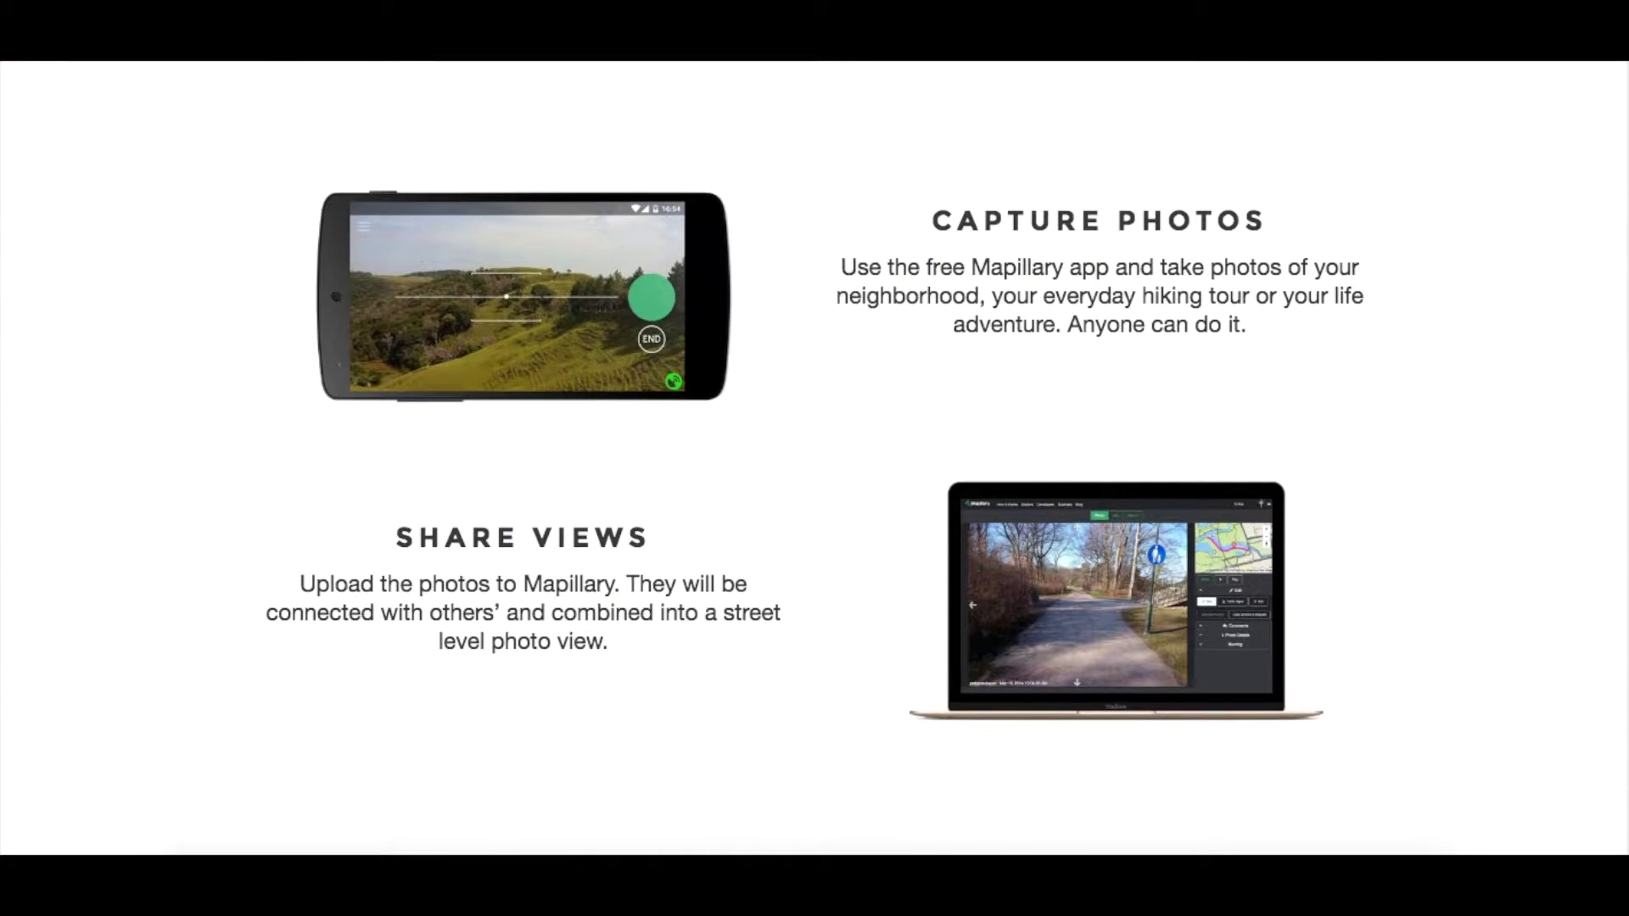
{"action": "scroll", "coordinate": [815, 458], "scroll_direction": "down", "scroll_amount": 5}
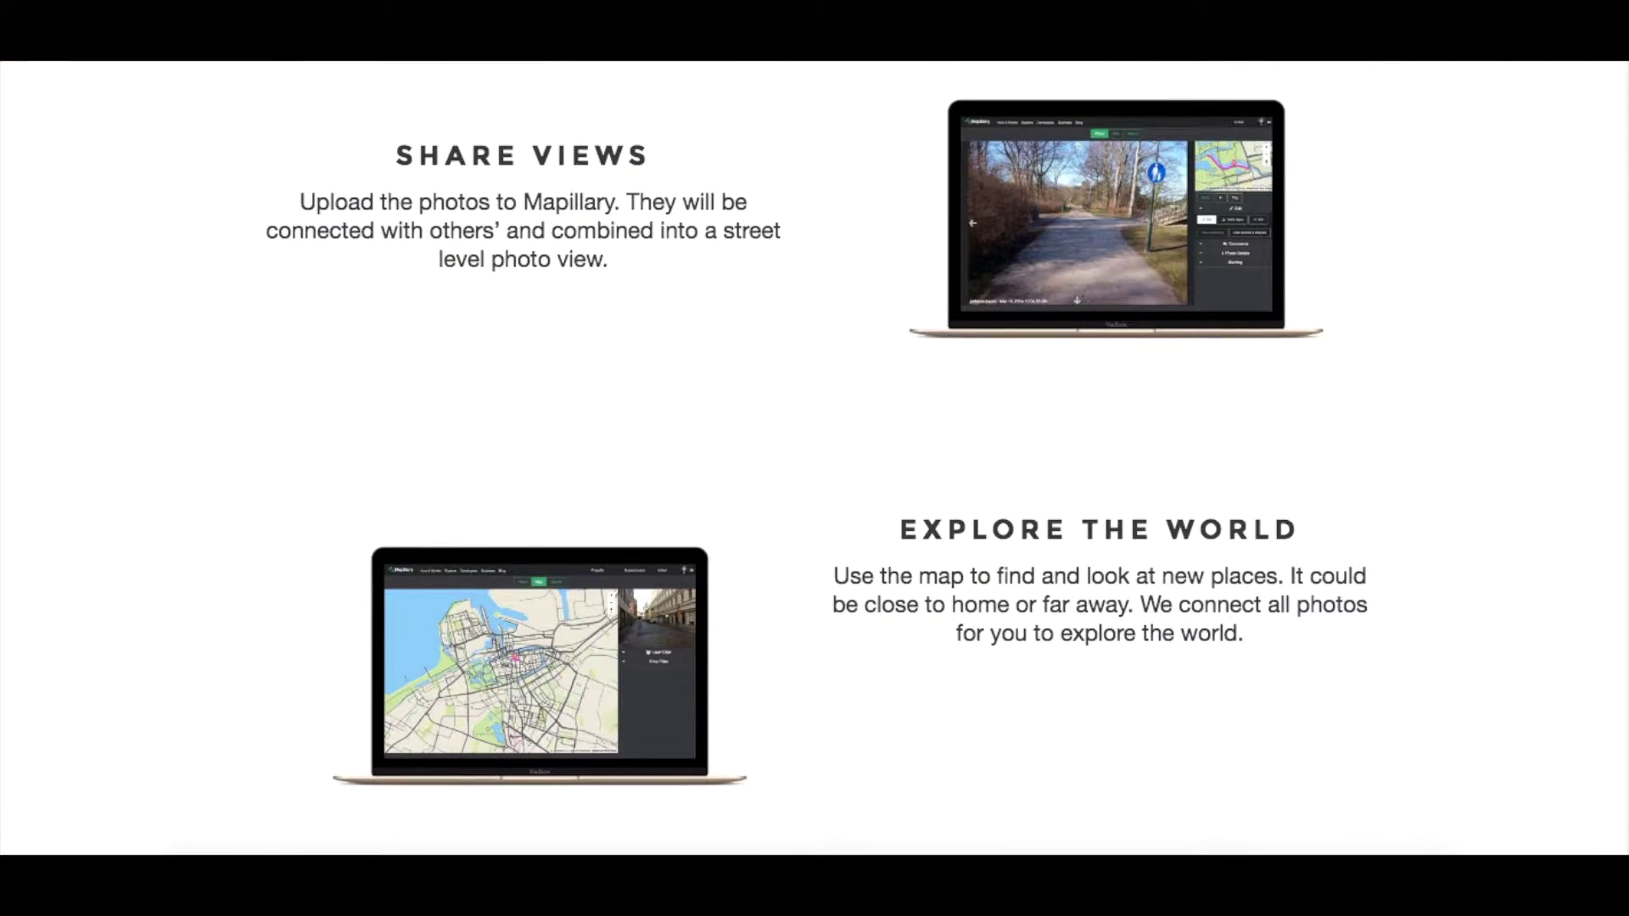
{"action": "scroll", "coordinate": [815, 458], "scroll_direction": "down", "scroll_amount": 5}
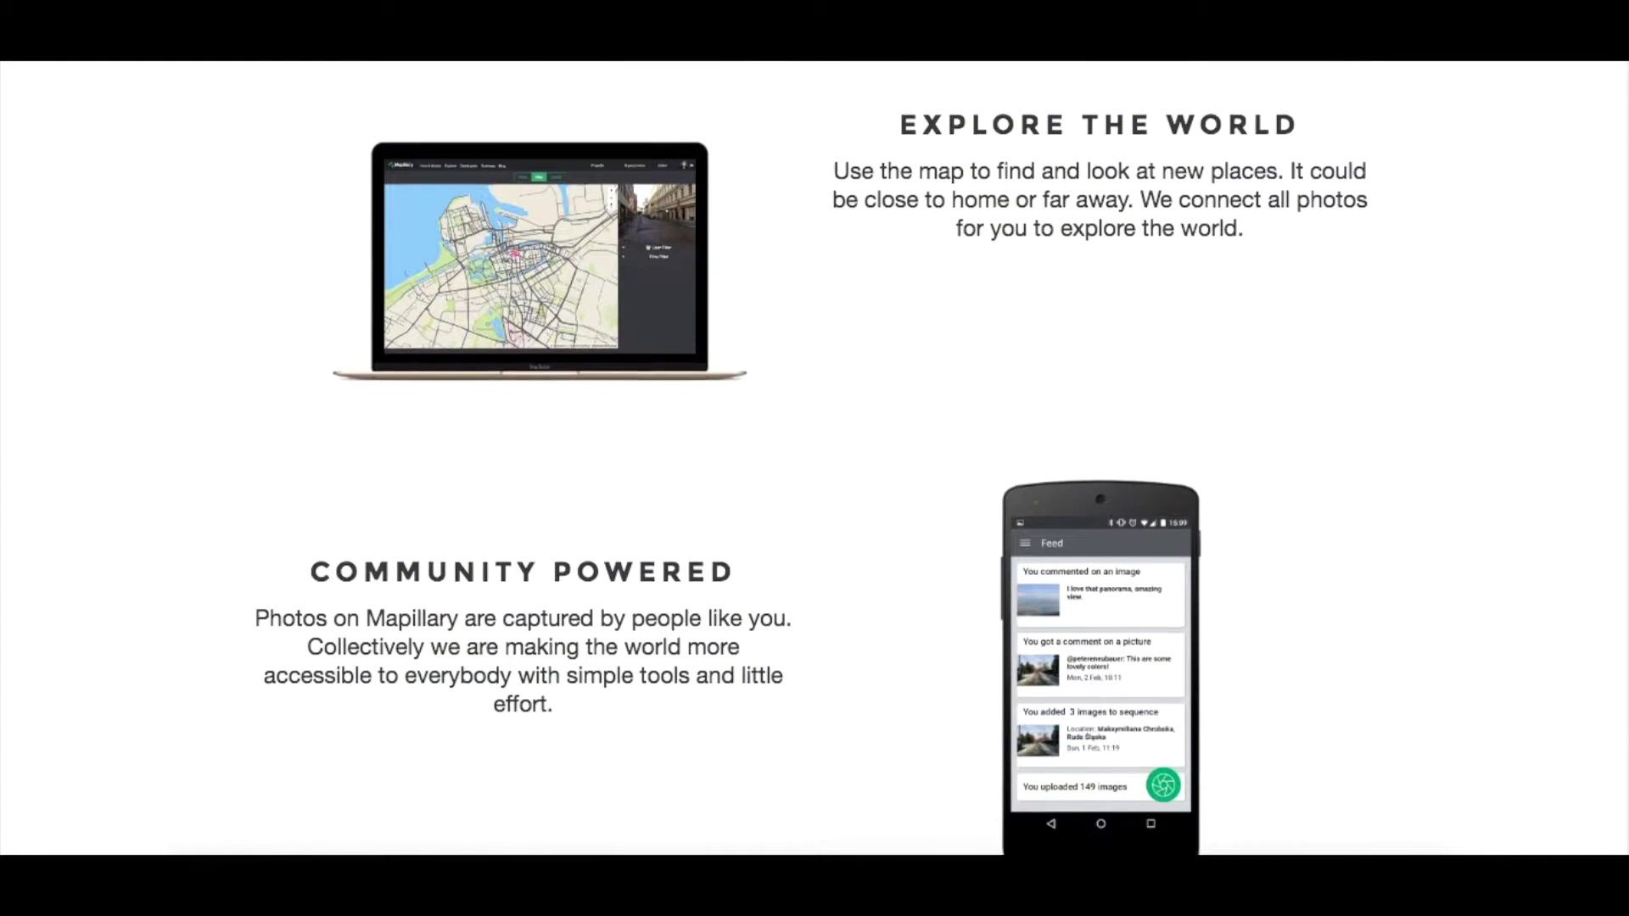
{"action": "scroll", "coordinate": [815, 458], "scroll_direction": "down", "scroll_amount": 3}
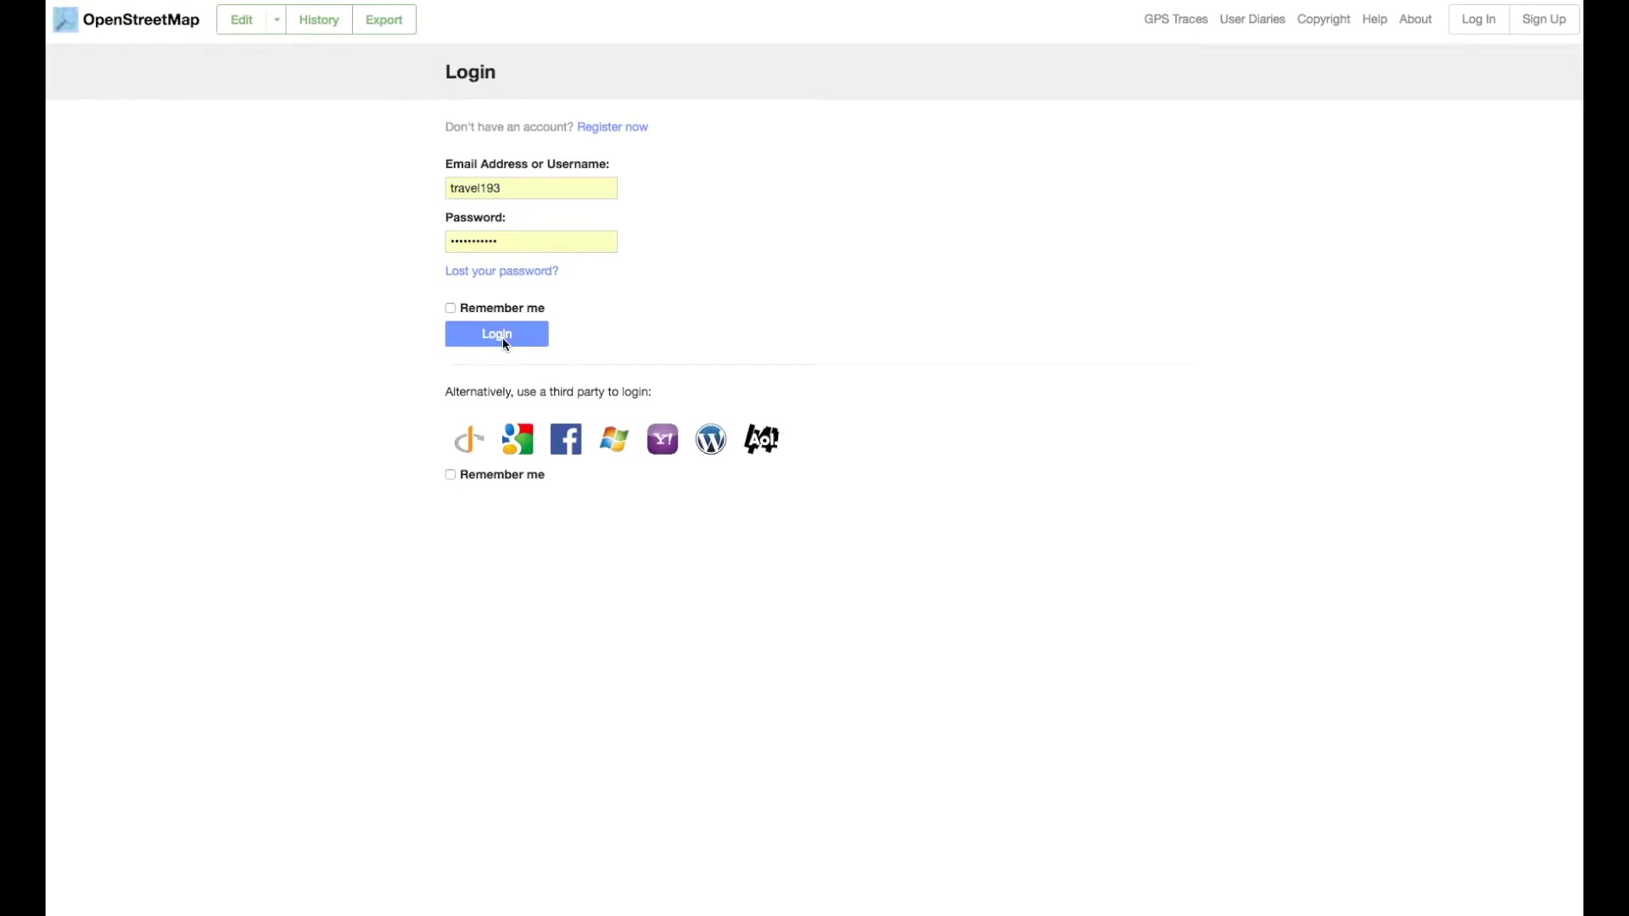
Log in, zoom to central Lund around Skomakaregatan, and open that area in iD.
{"action": "left_click", "coordinate": [482, 338]}
{"action": "scroll", "coordinate": [782, 470], "scroll_direction": "up", "scroll_amount": 5}
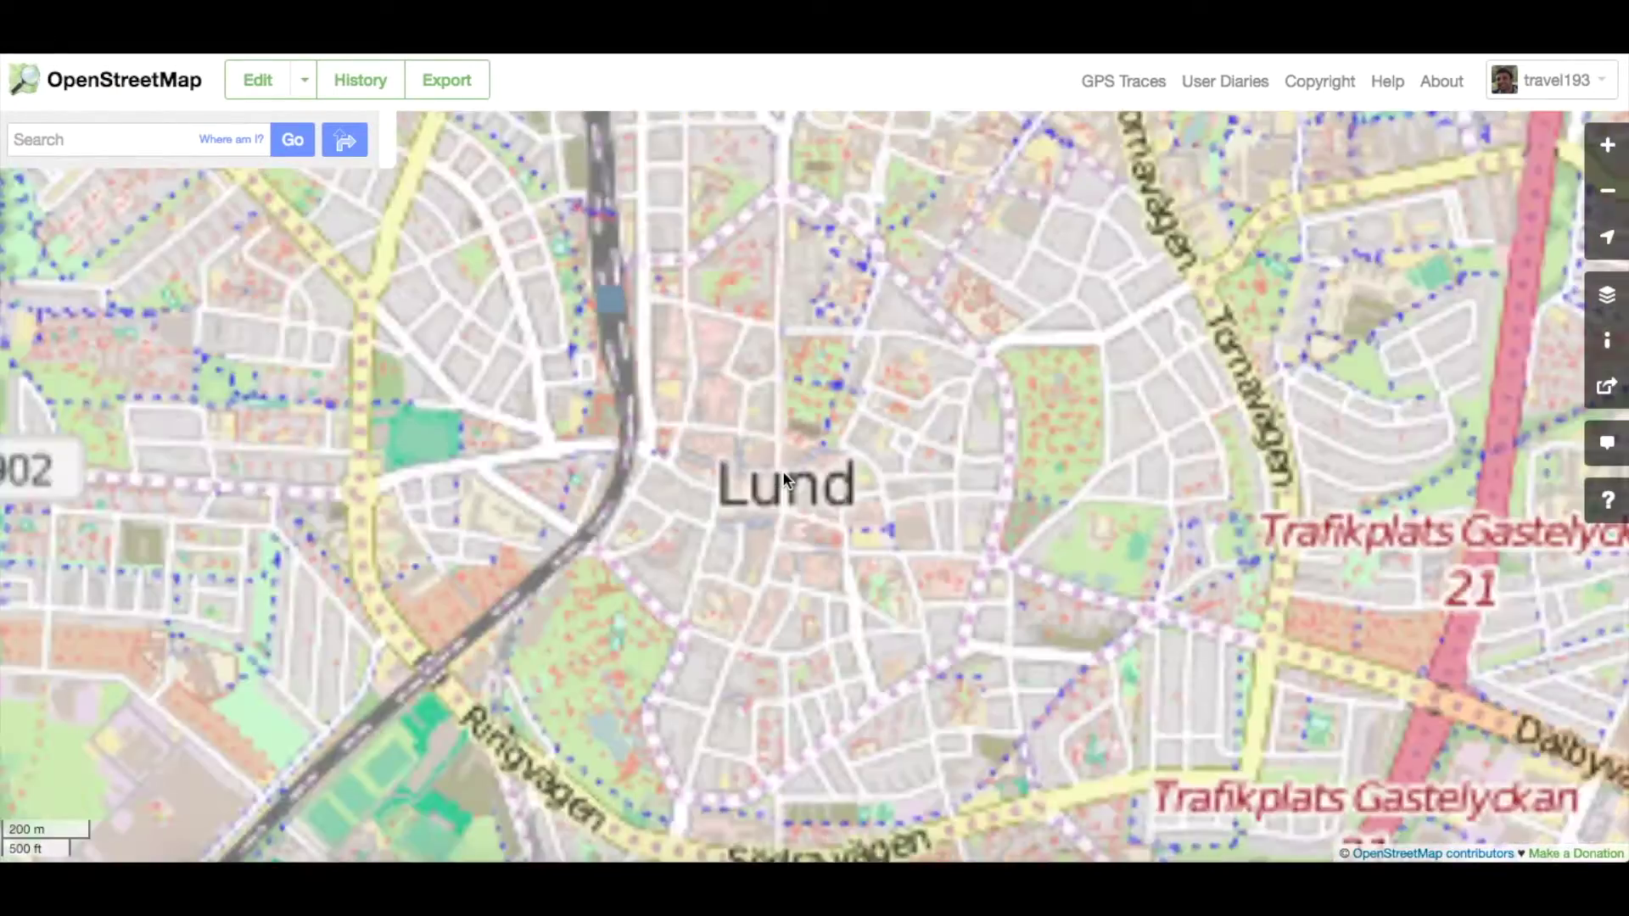
{"action": "scroll", "coordinate": [660, 677], "scroll_direction": "up", "scroll_amount": 1}
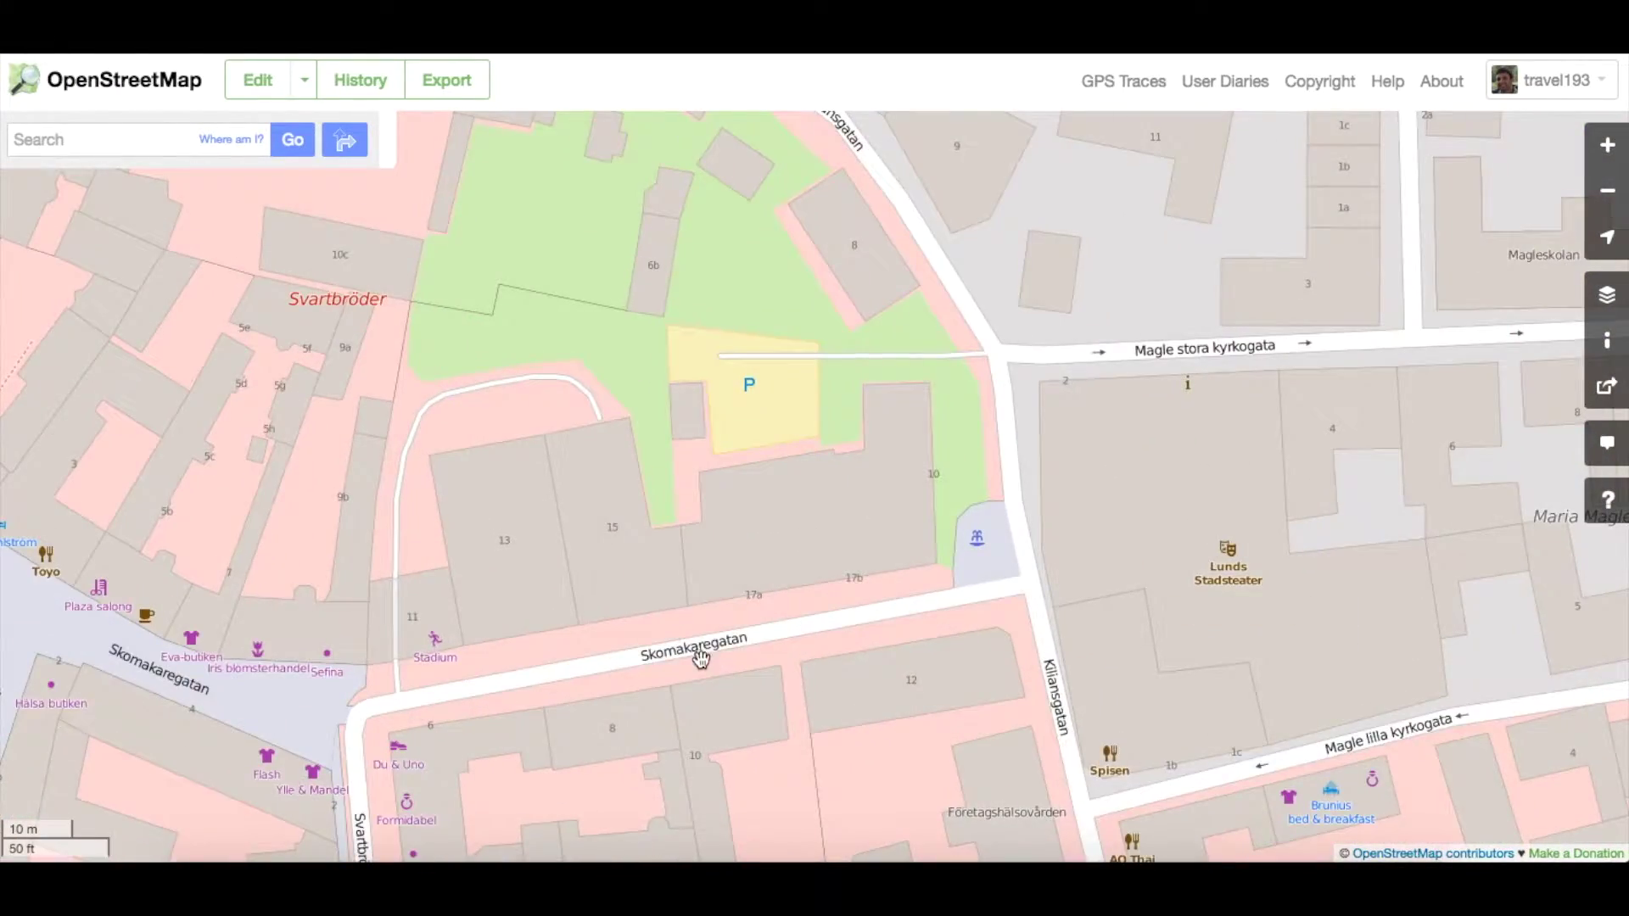
{"action": "left_click_drag", "start_coordinate": [701, 658], "coordinate": [746, 537]}
{"action": "left_click", "coordinate": [259, 82]}
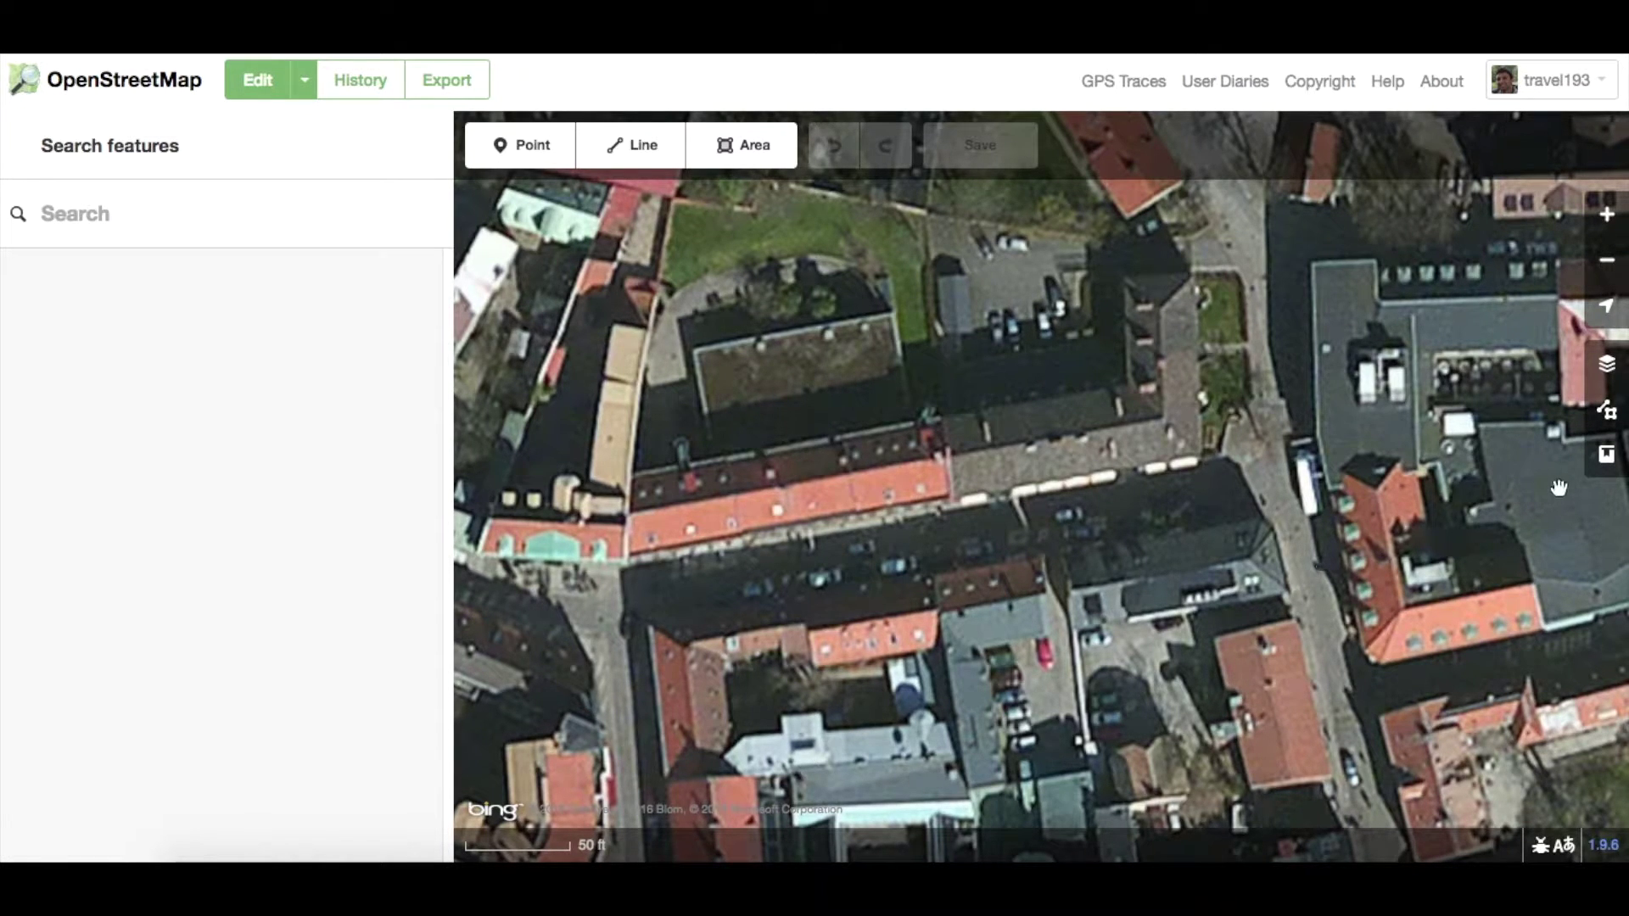
Enable the Photo Overlay (Mapillary) layer in the Map Data panel.
{"action": "left_click", "coordinate": [1609, 414]}
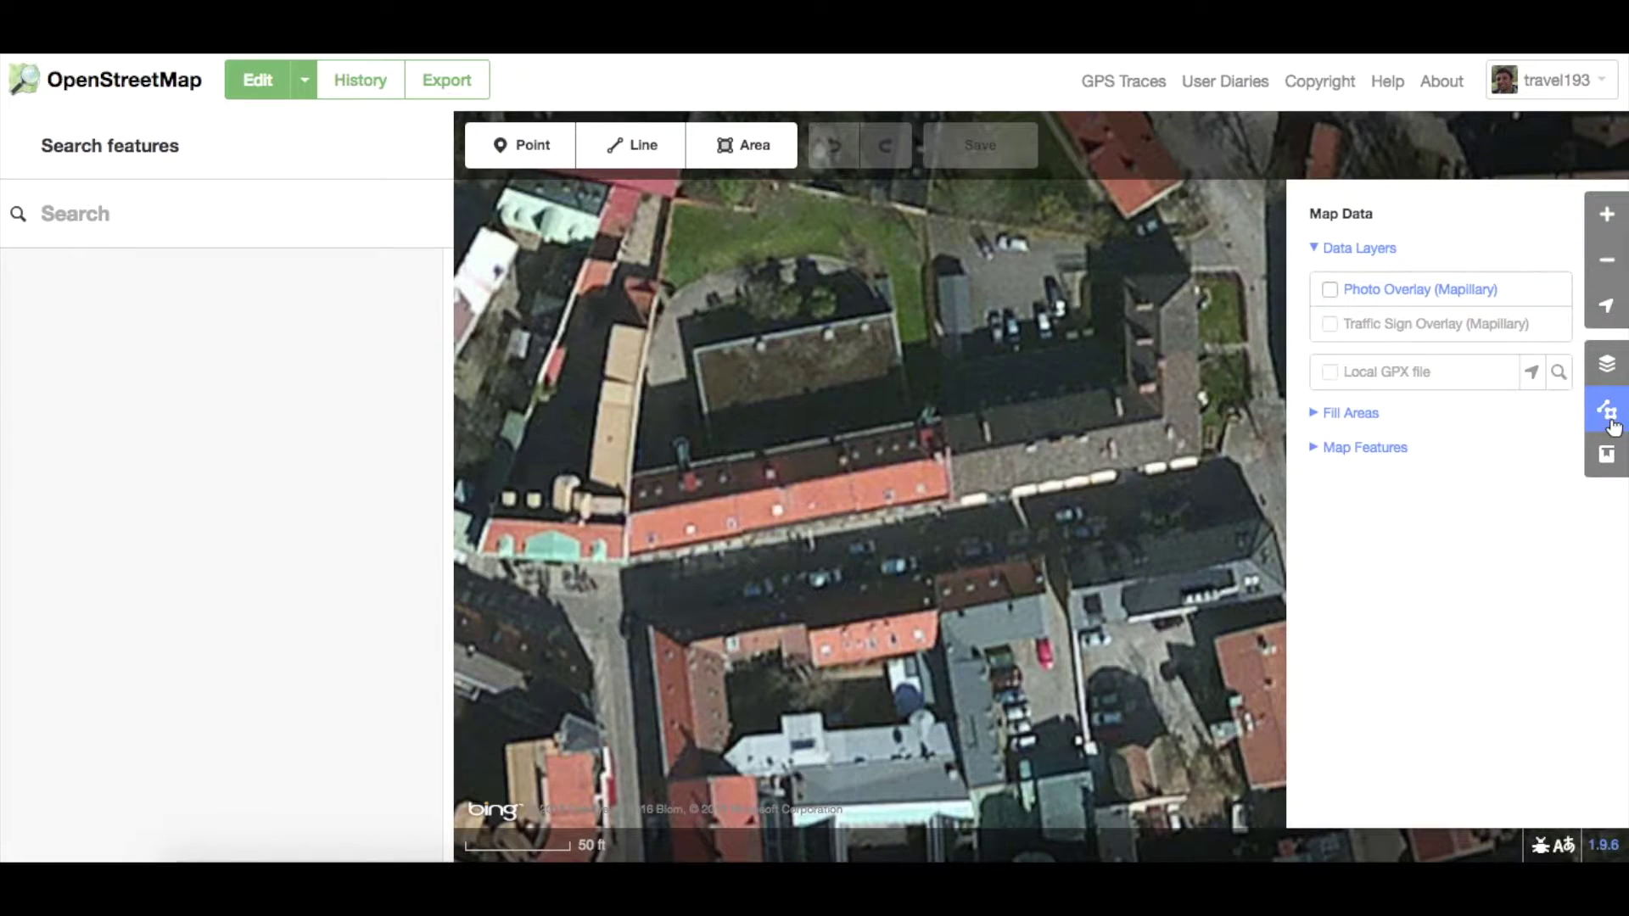
{"action": "left_click", "coordinate": [1329, 291]}
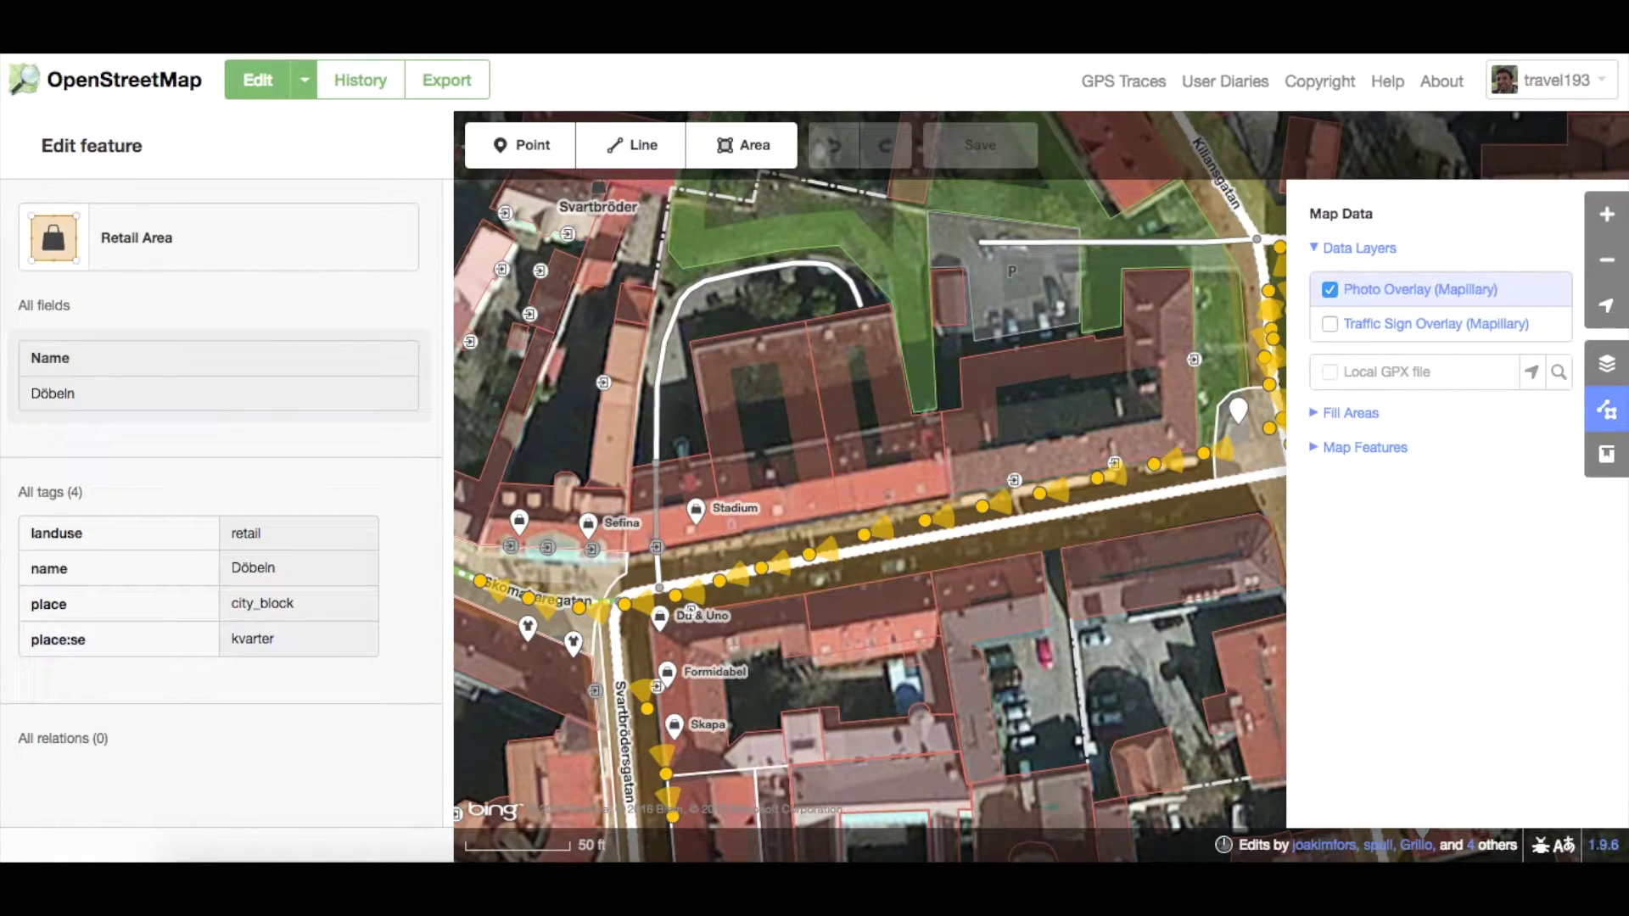
Open a Mapillary photo on Skomakaregatan, step through several photos, then play the sequence.
{"action": "left_click", "coordinate": [864, 537]}
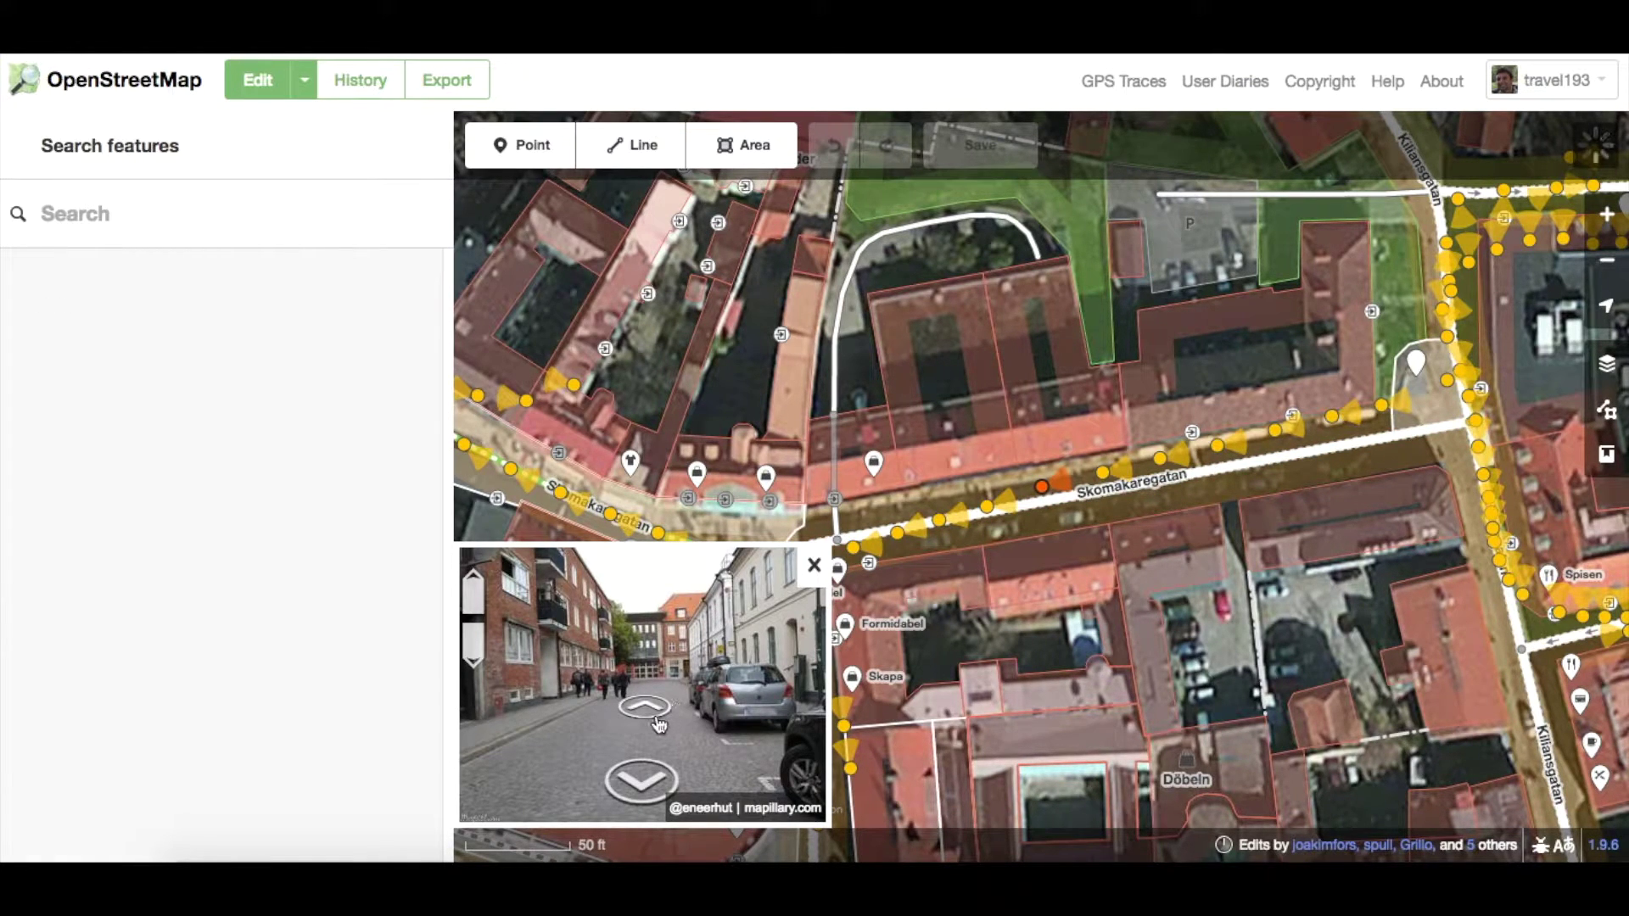
{"action": "left_click", "coordinate": [656, 717]}
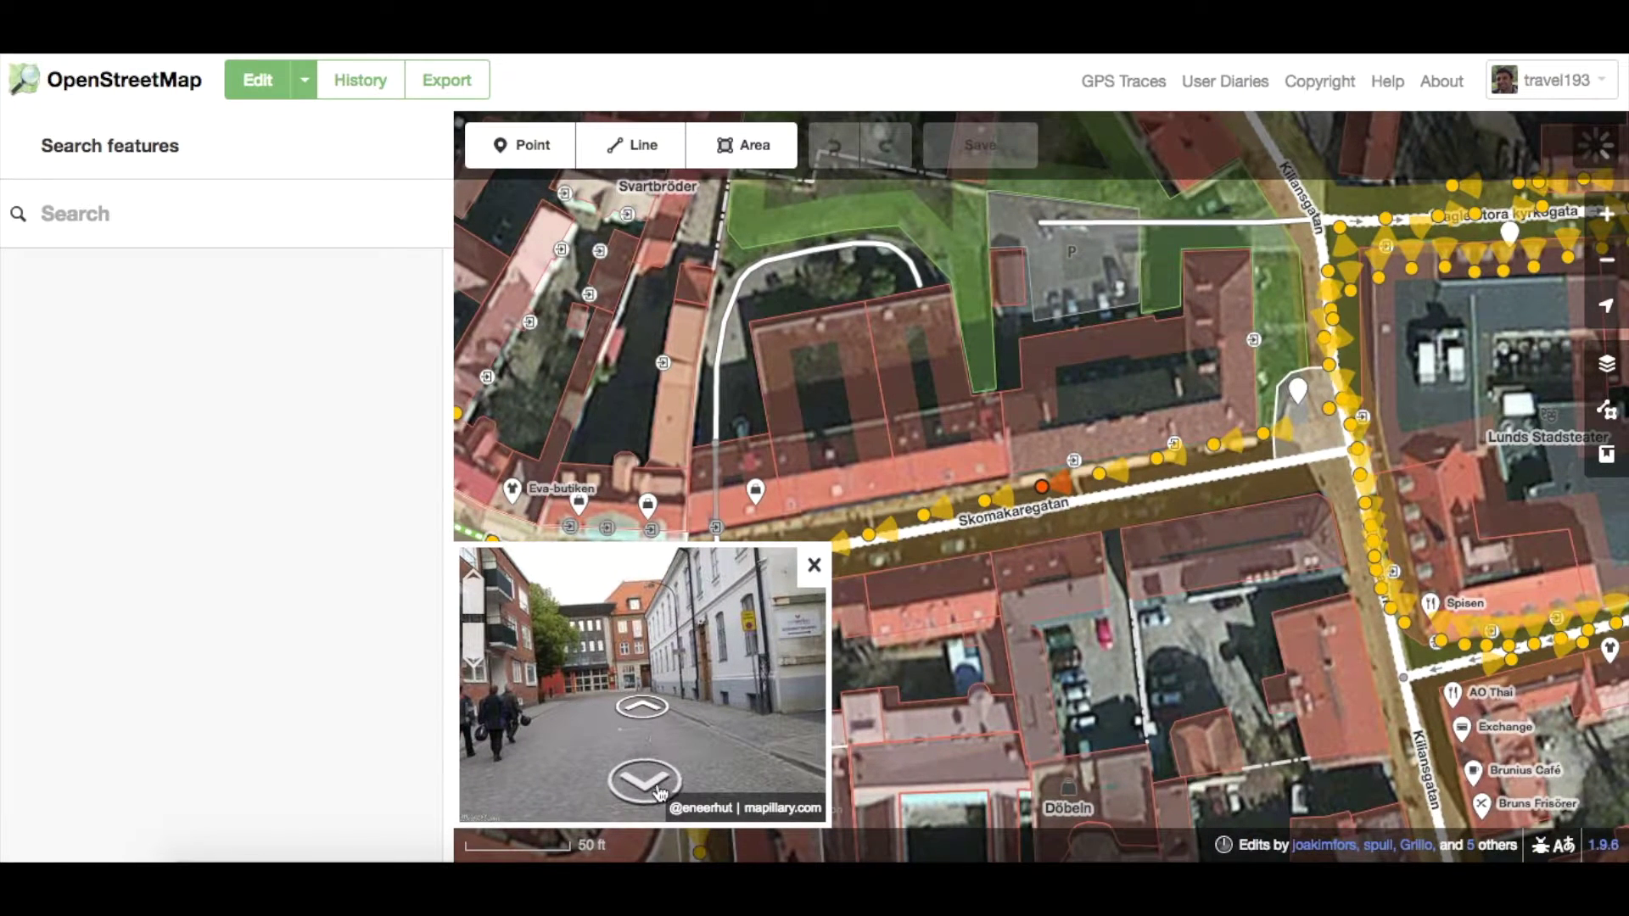
{"action": "left_click", "coordinate": [660, 792]}
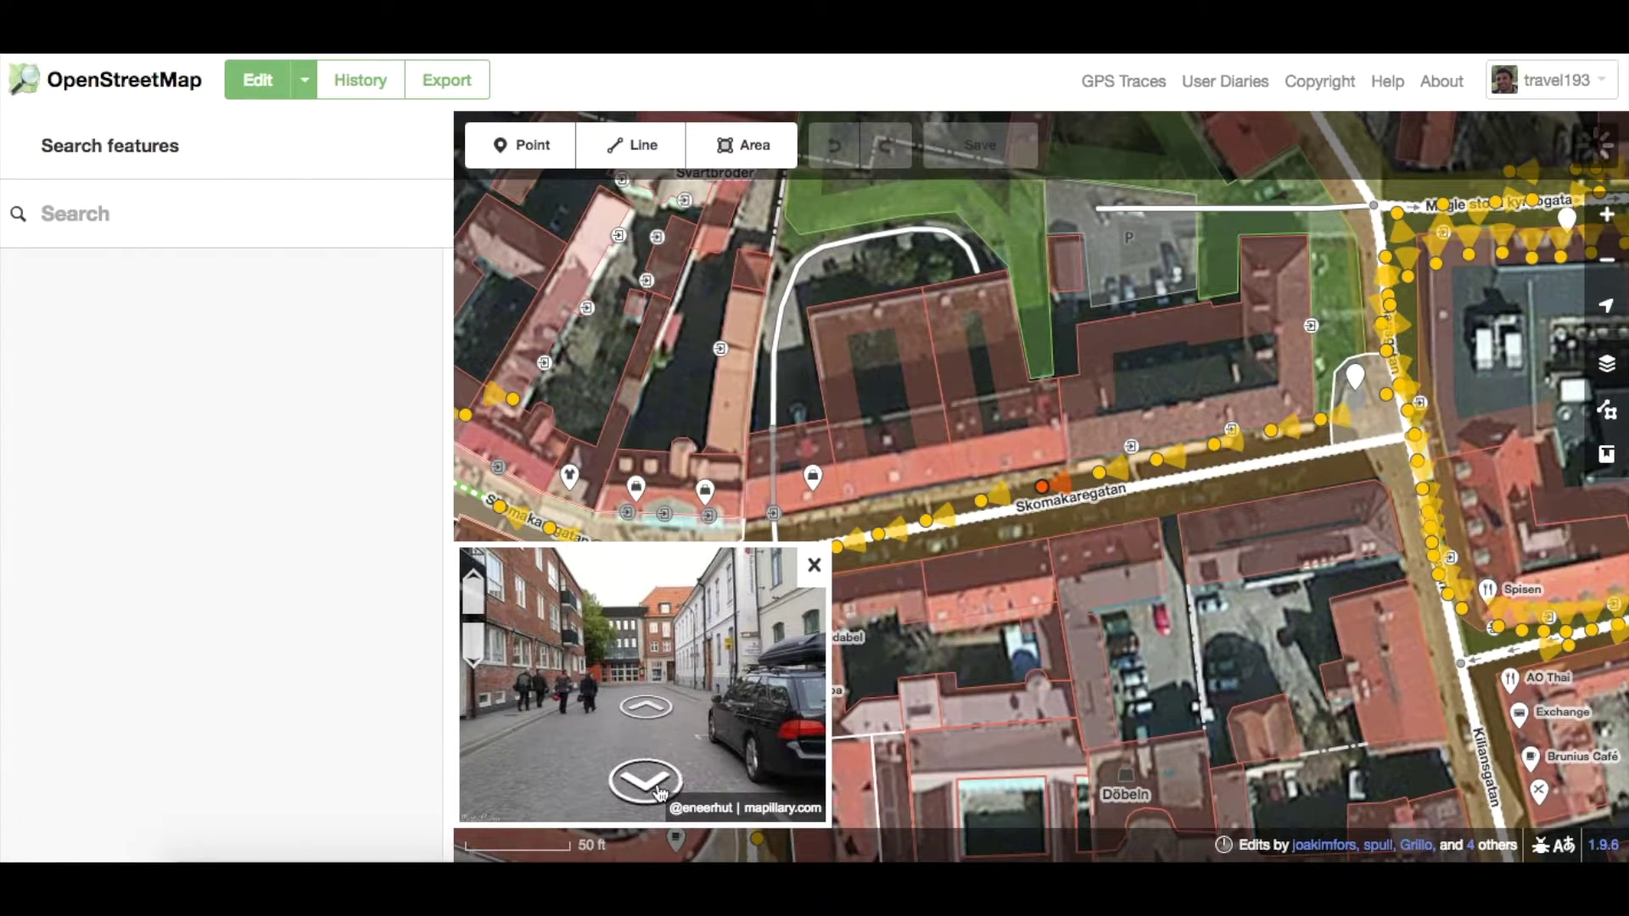
{"action": "left_click", "coordinate": [660, 792]}
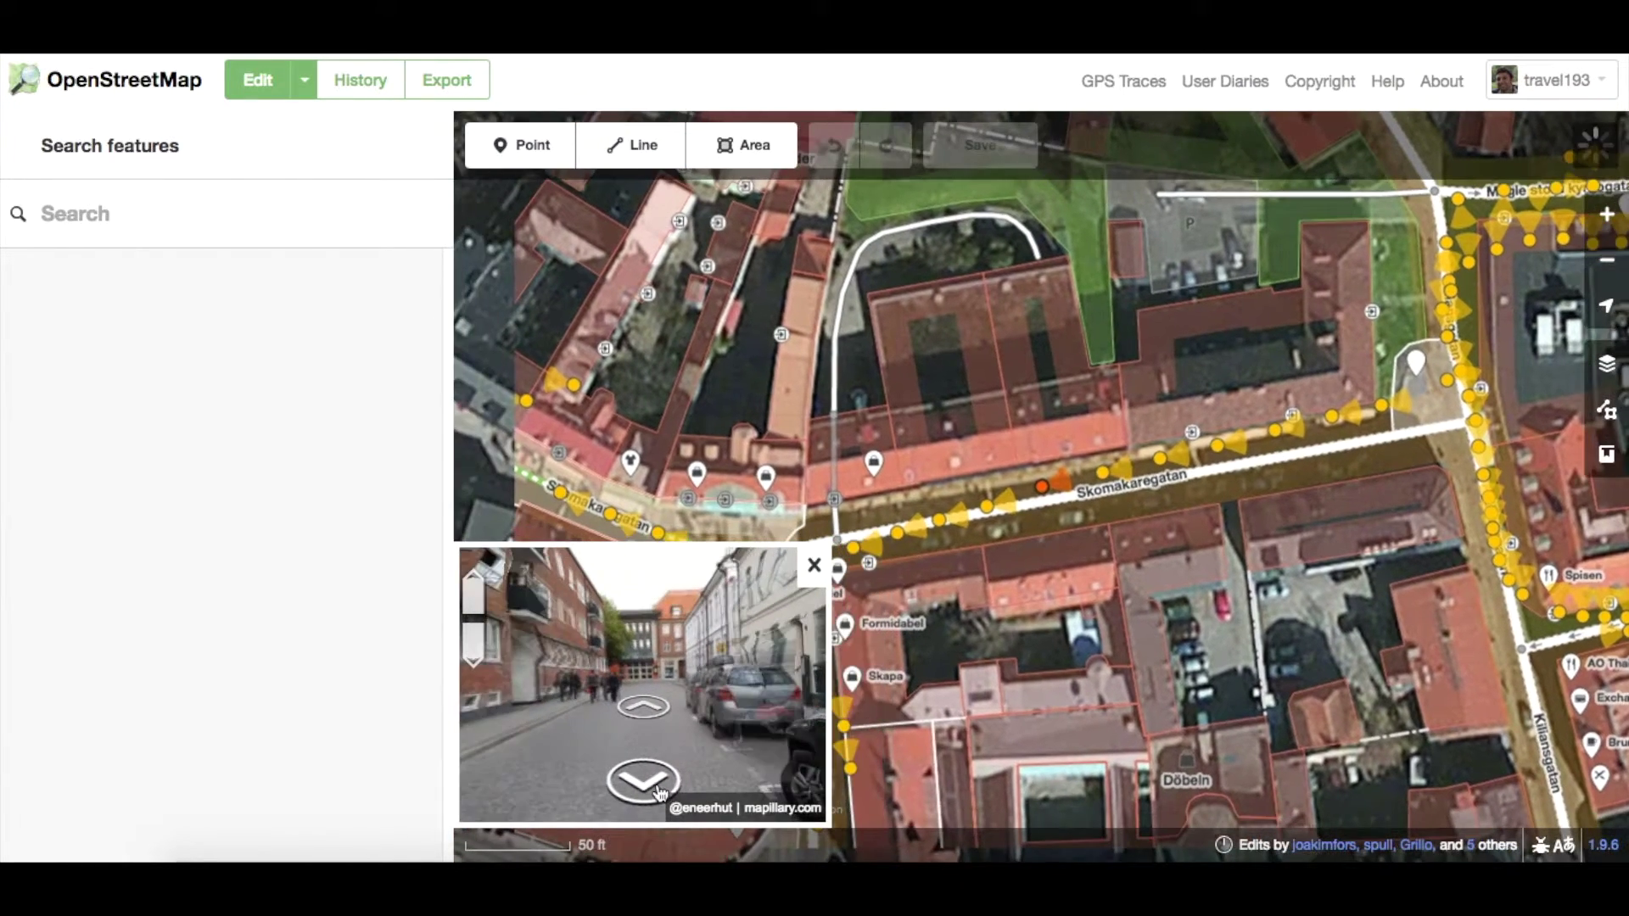
{"action": "left_click", "coordinate": [472, 581]}
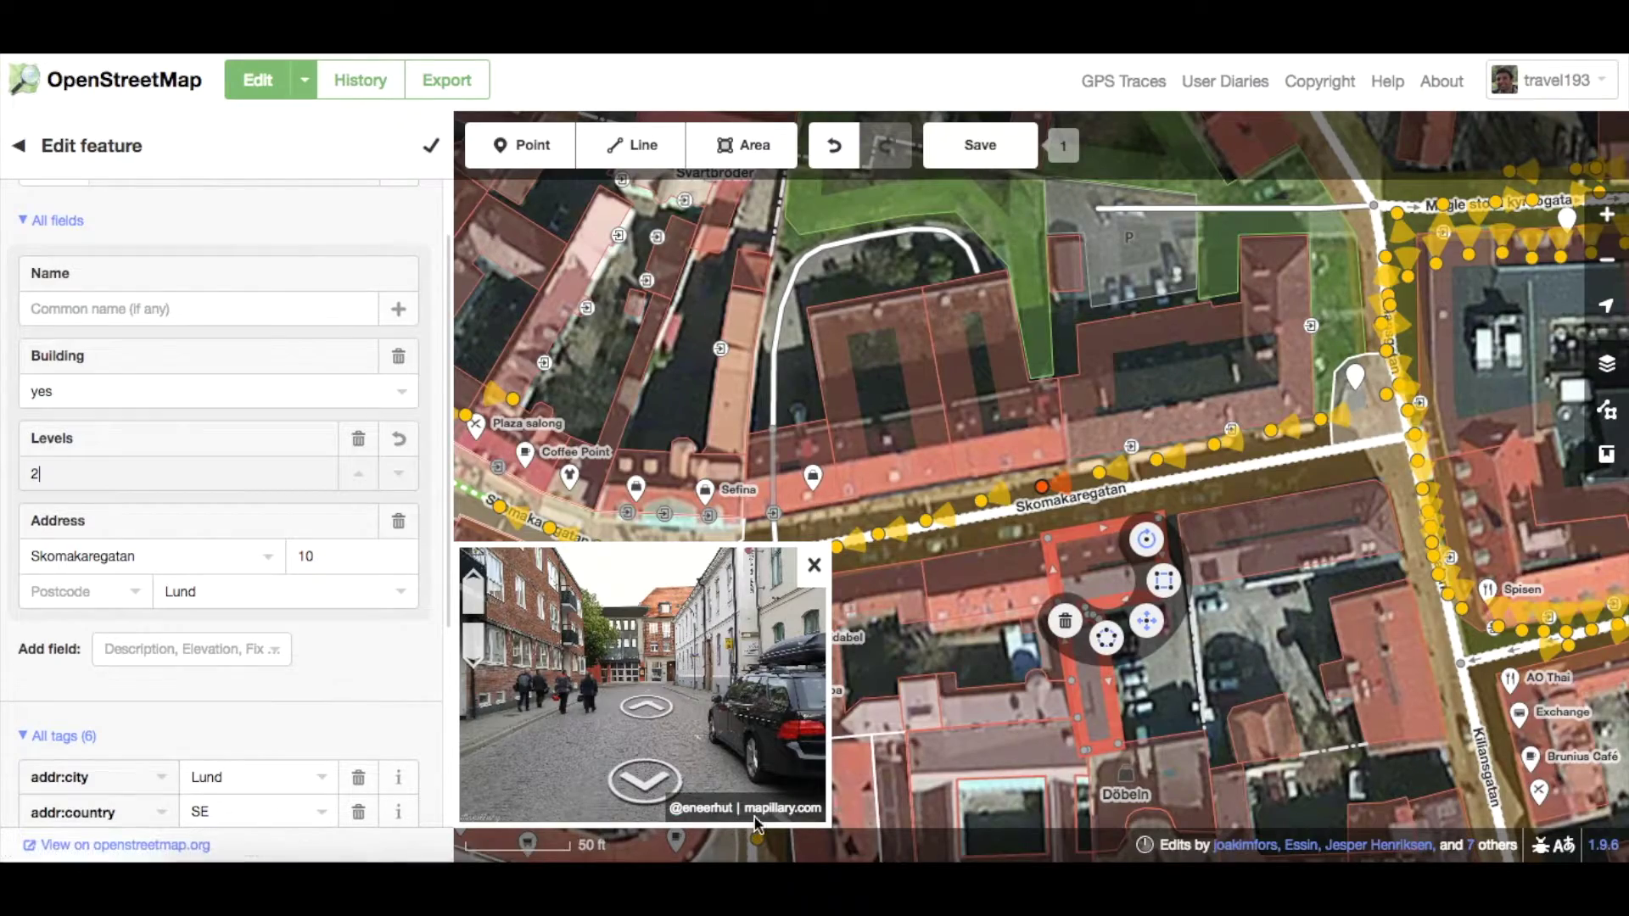
View the current Skomakaregatan photo on mapillary.com, then return to the iD editor.
{"action": "left_click", "coordinate": [754, 816]}
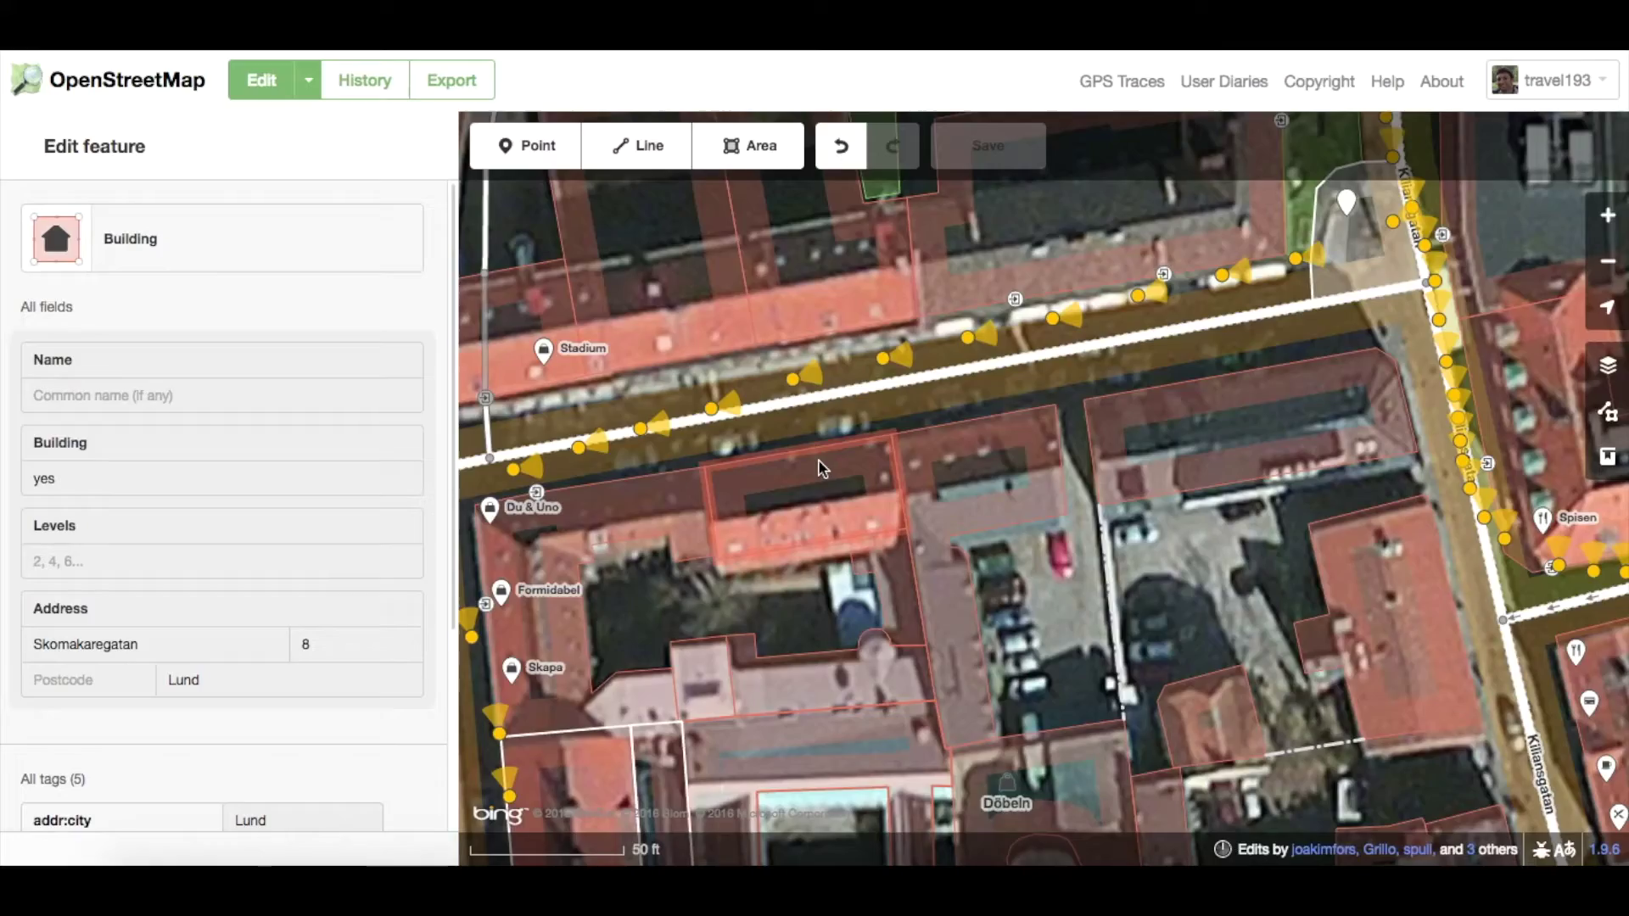
{"action": "left_click", "coordinate": [818, 460]}
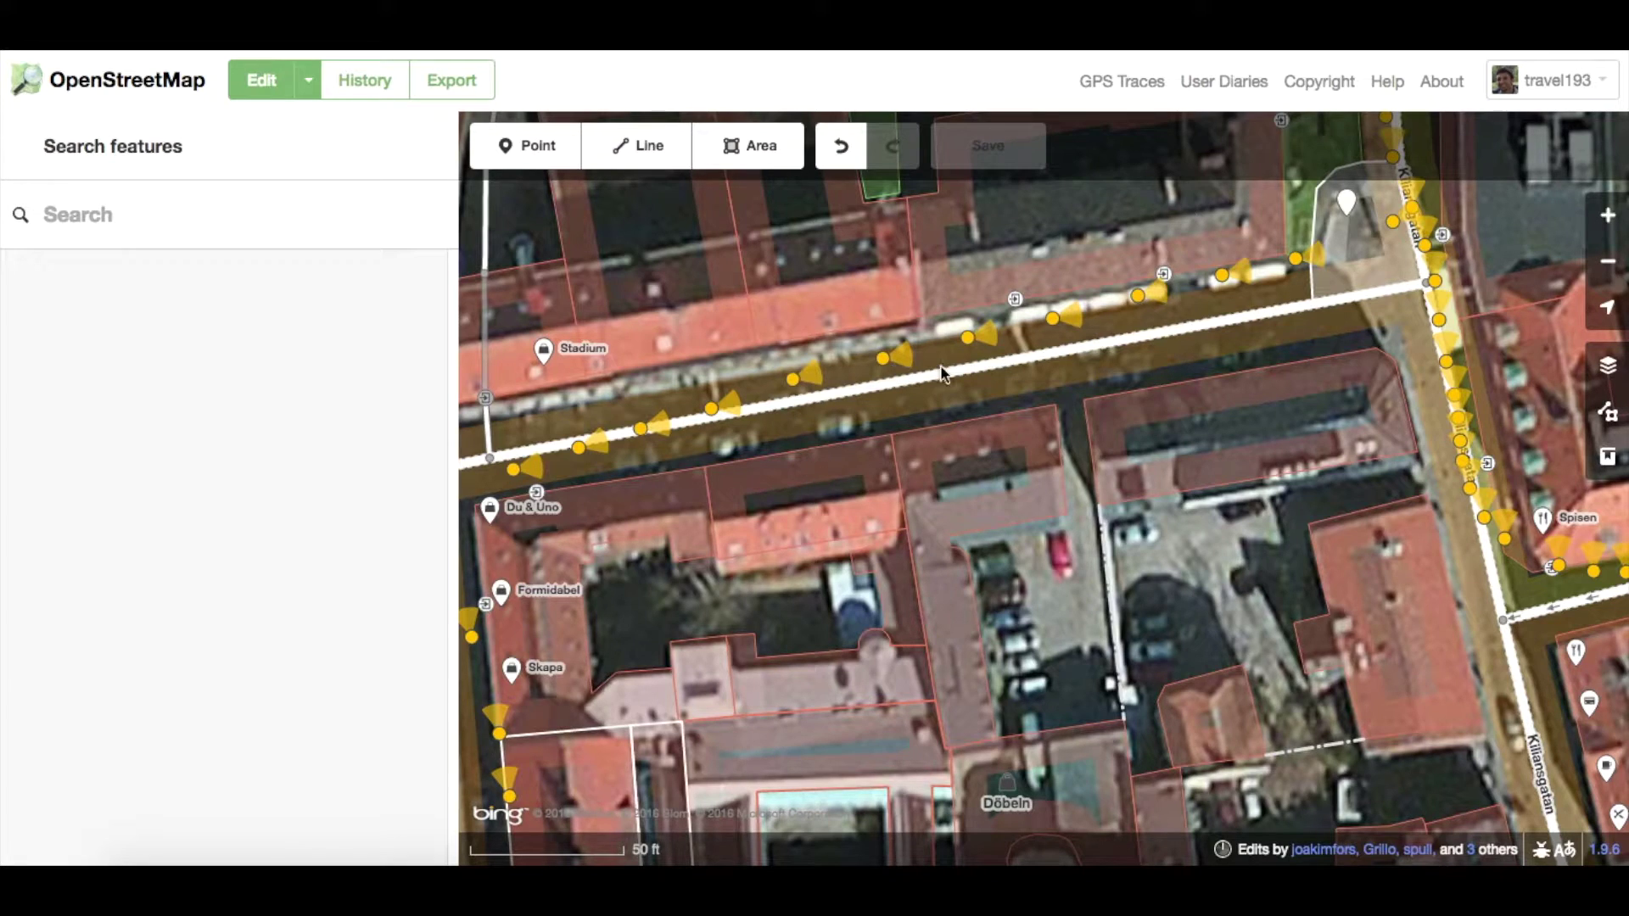
Name the Skomakaregatan 10 building 'Folkuniversitetet' and give it 2 levels.
{"action": "left_click", "coordinate": [988, 514]}
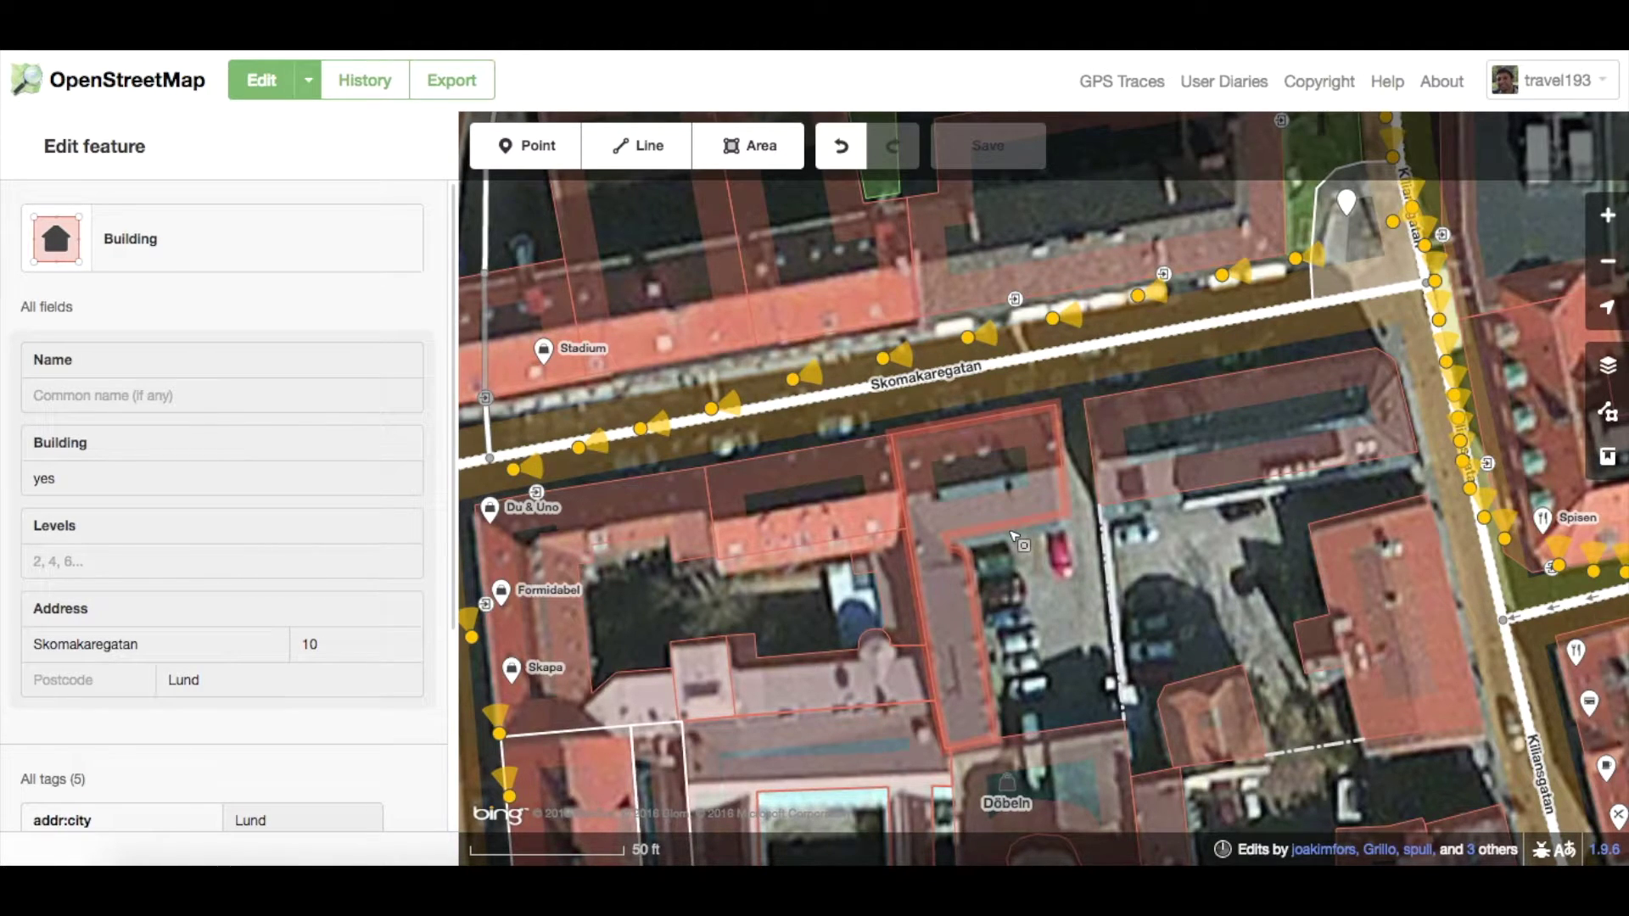
{"action": "left_click", "coordinate": [1012, 536]}
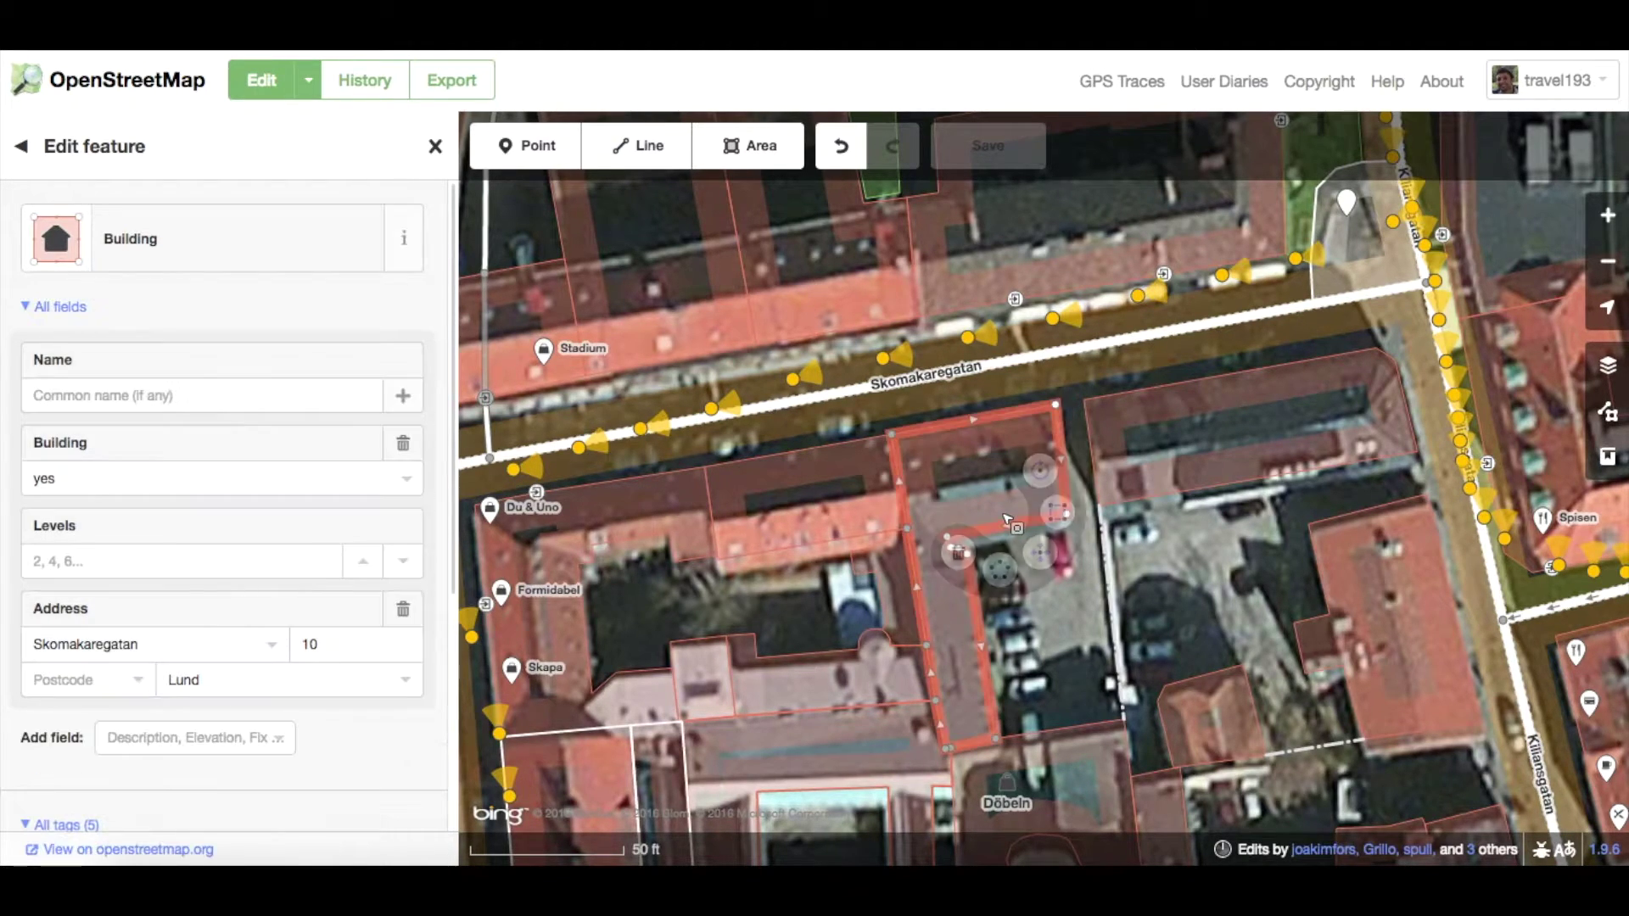
{"action": "left_click", "coordinate": [196, 390]}
{"action": "type", "text": "Folkuni"}
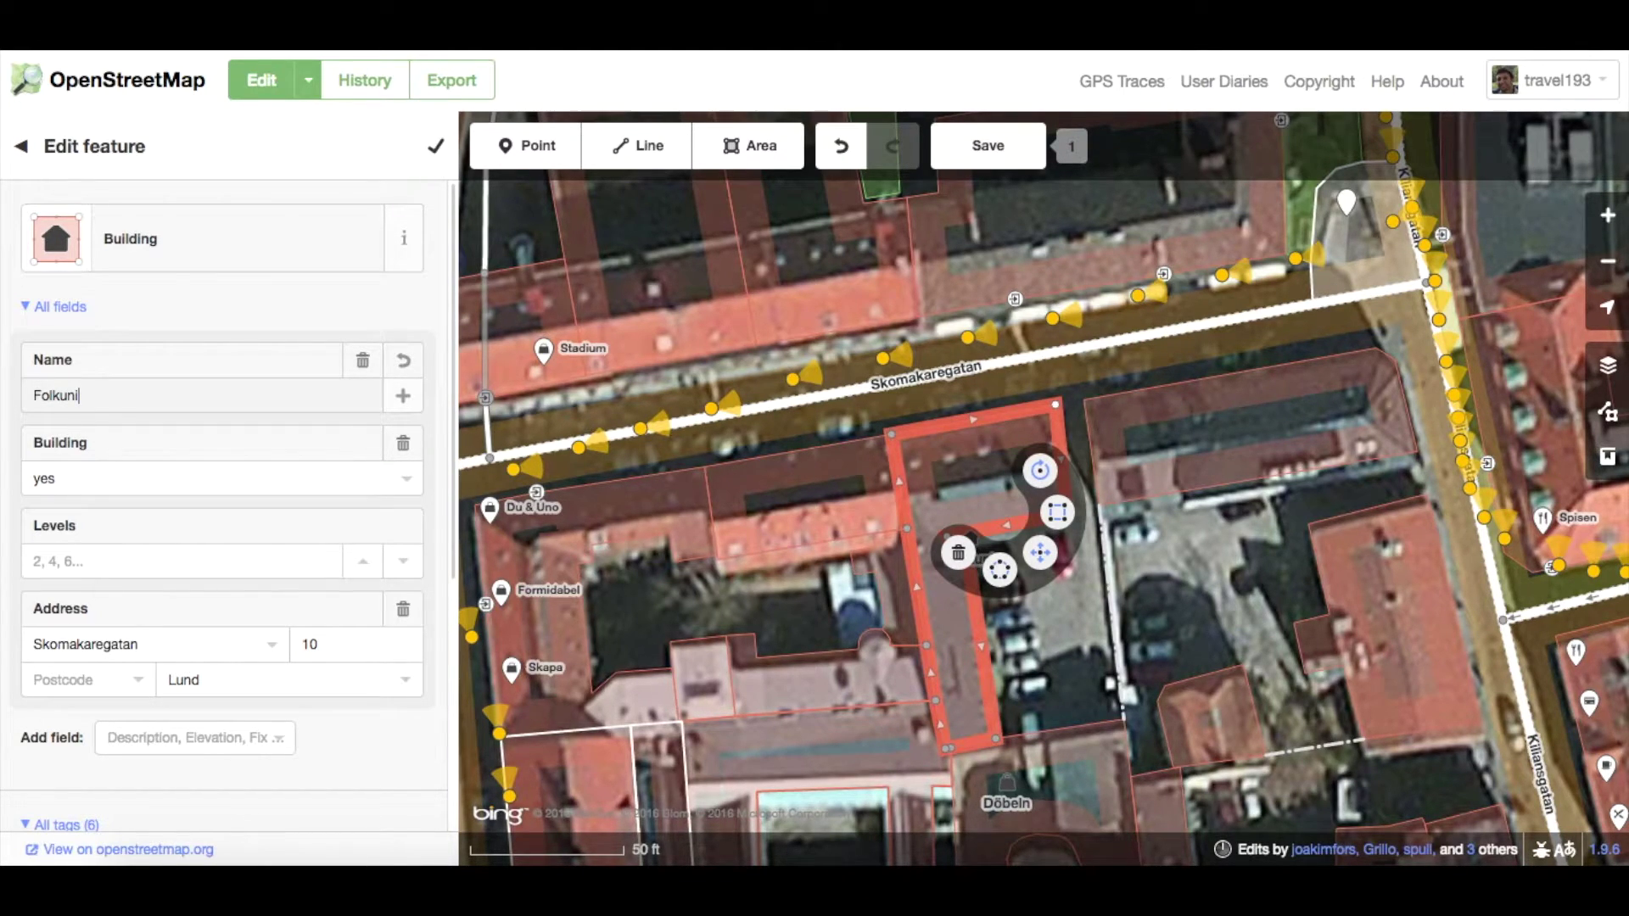
{"action": "type", "text": "versitetet"}
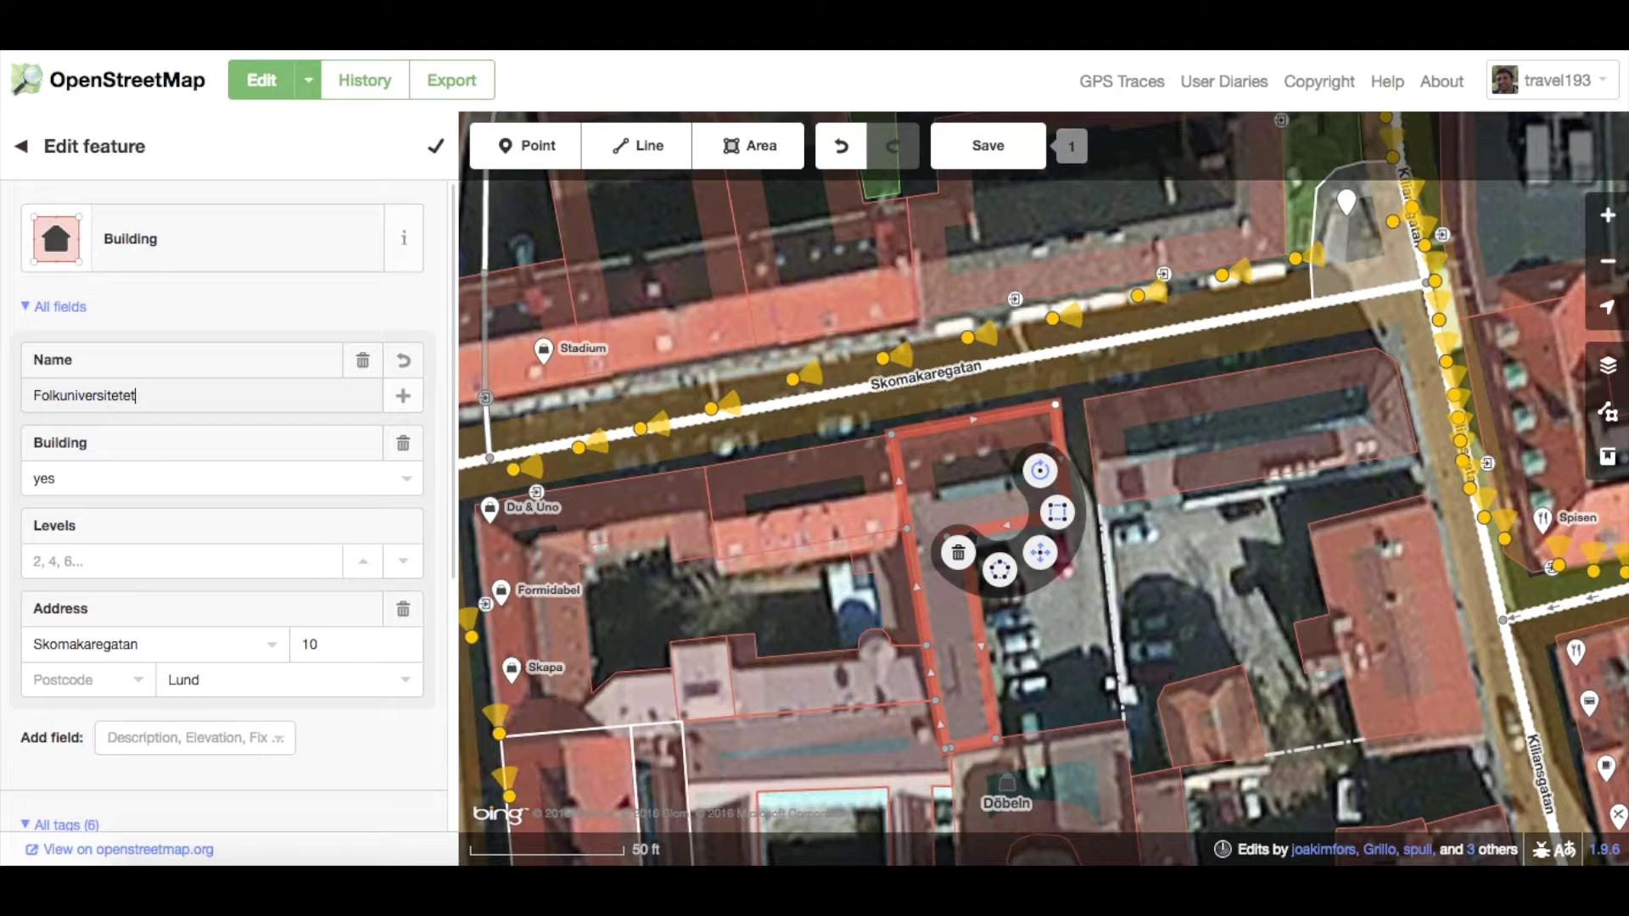
{"action": "scroll", "coordinate": [127, 450], "scroll_direction": "down", "scroll_amount": 2}
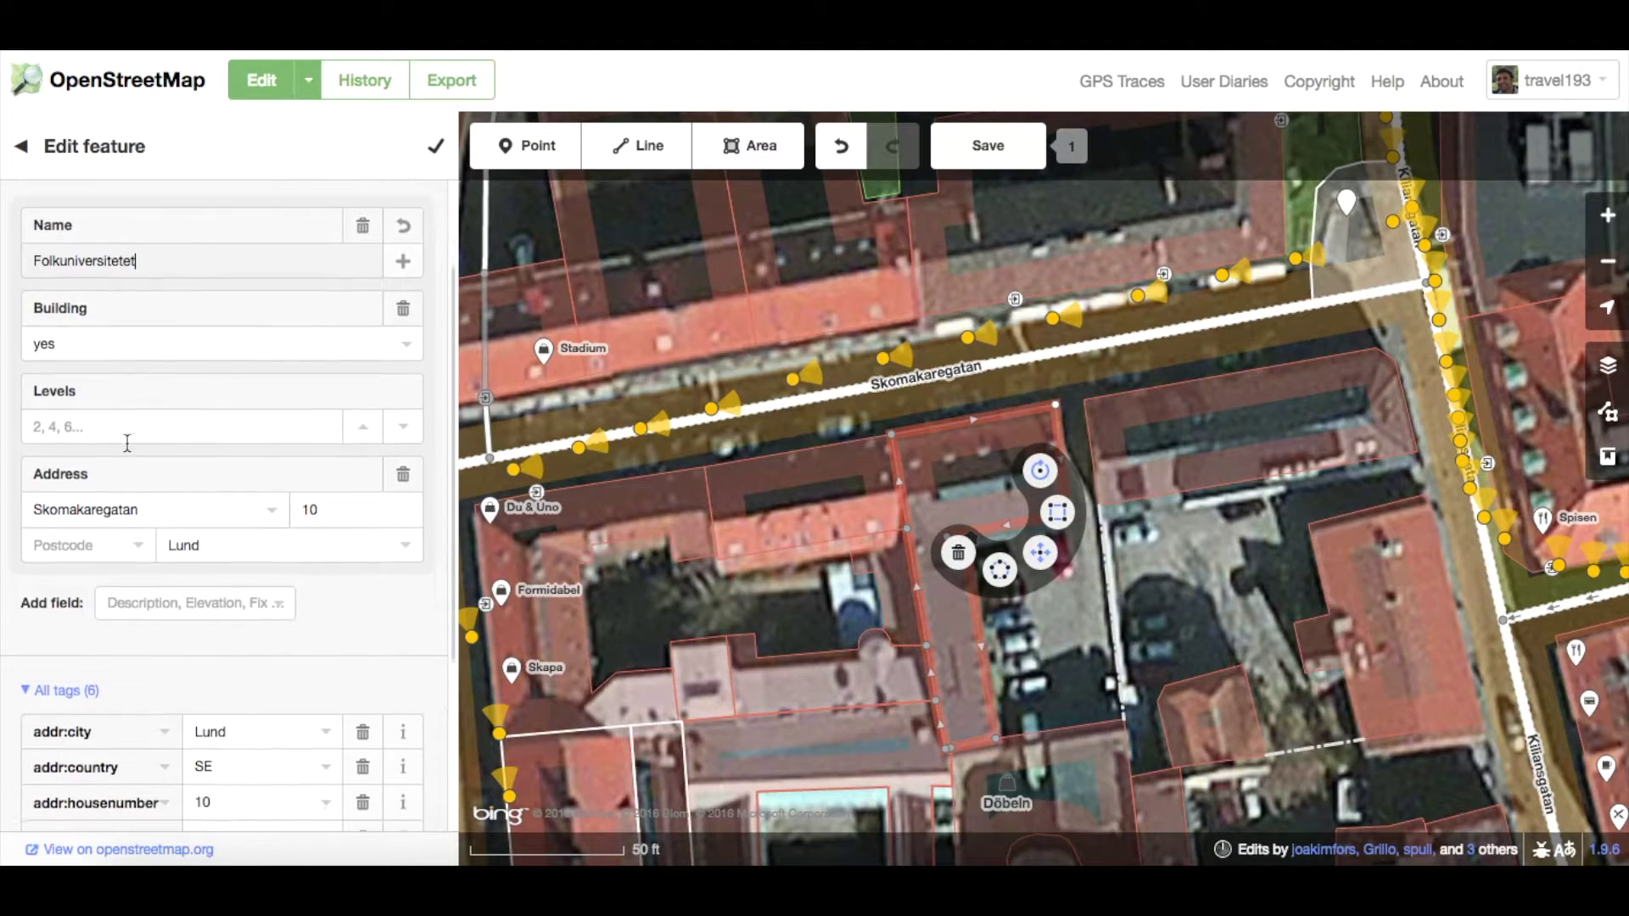
{"action": "left_click", "coordinate": [127, 426]}
{"action": "type", "text": "2"}
Add the tag amenity=college to the building.
{"action": "scroll", "coordinate": [127, 428], "scroll_direction": "down", "scroll_amount": 3}
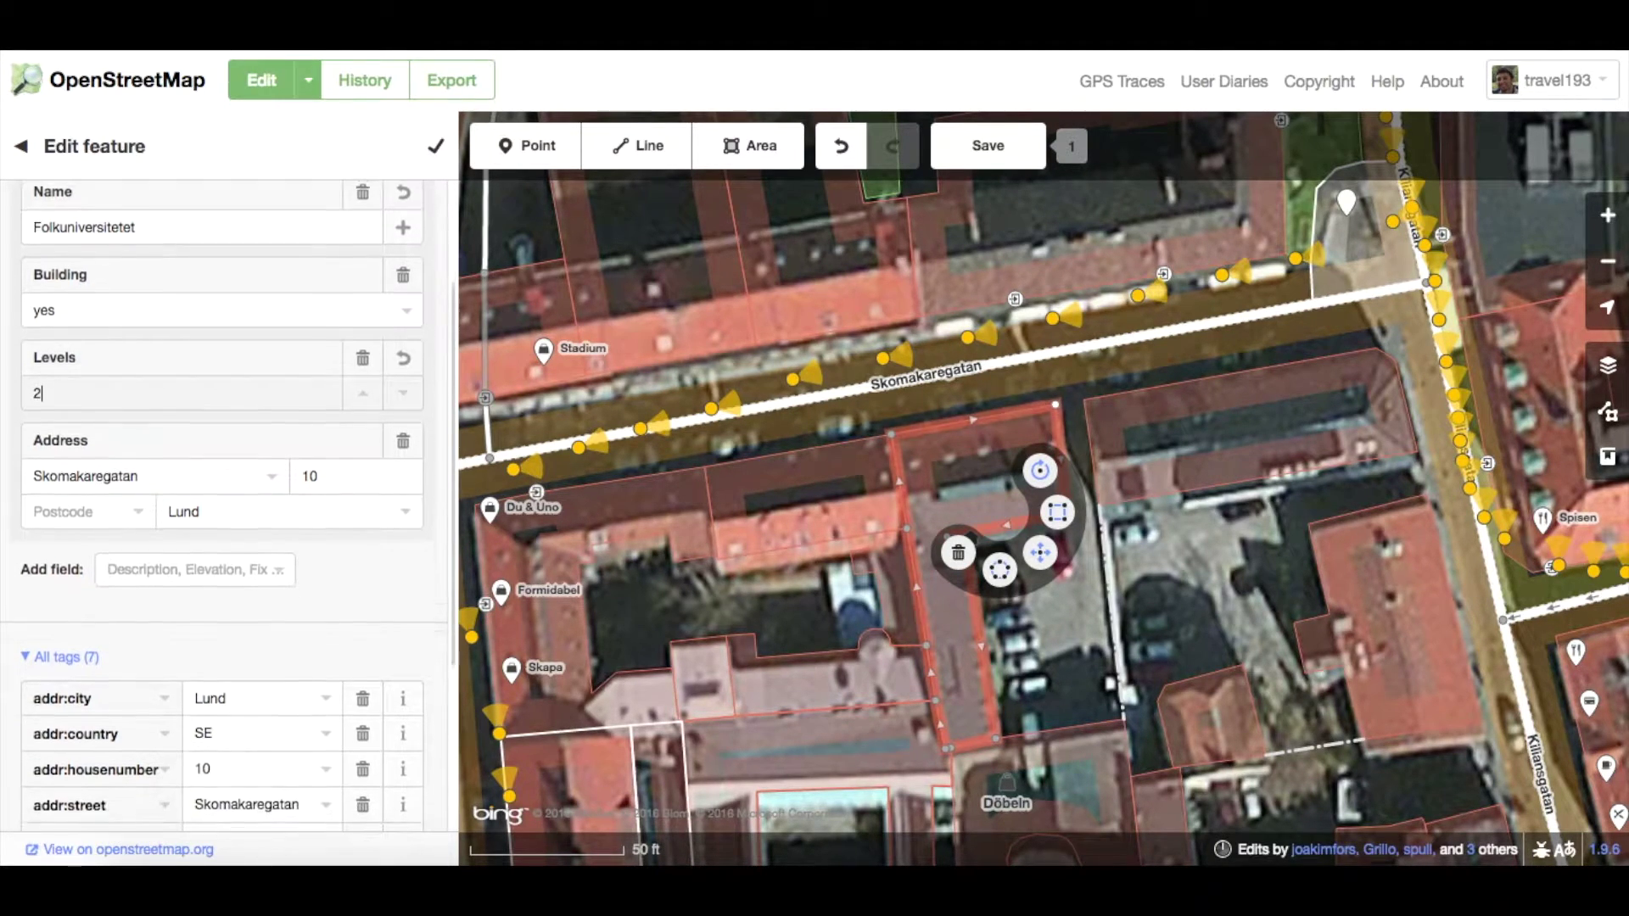
{"action": "scroll", "coordinate": [229, 509], "scroll_direction": "down", "scroll_amount": 1}
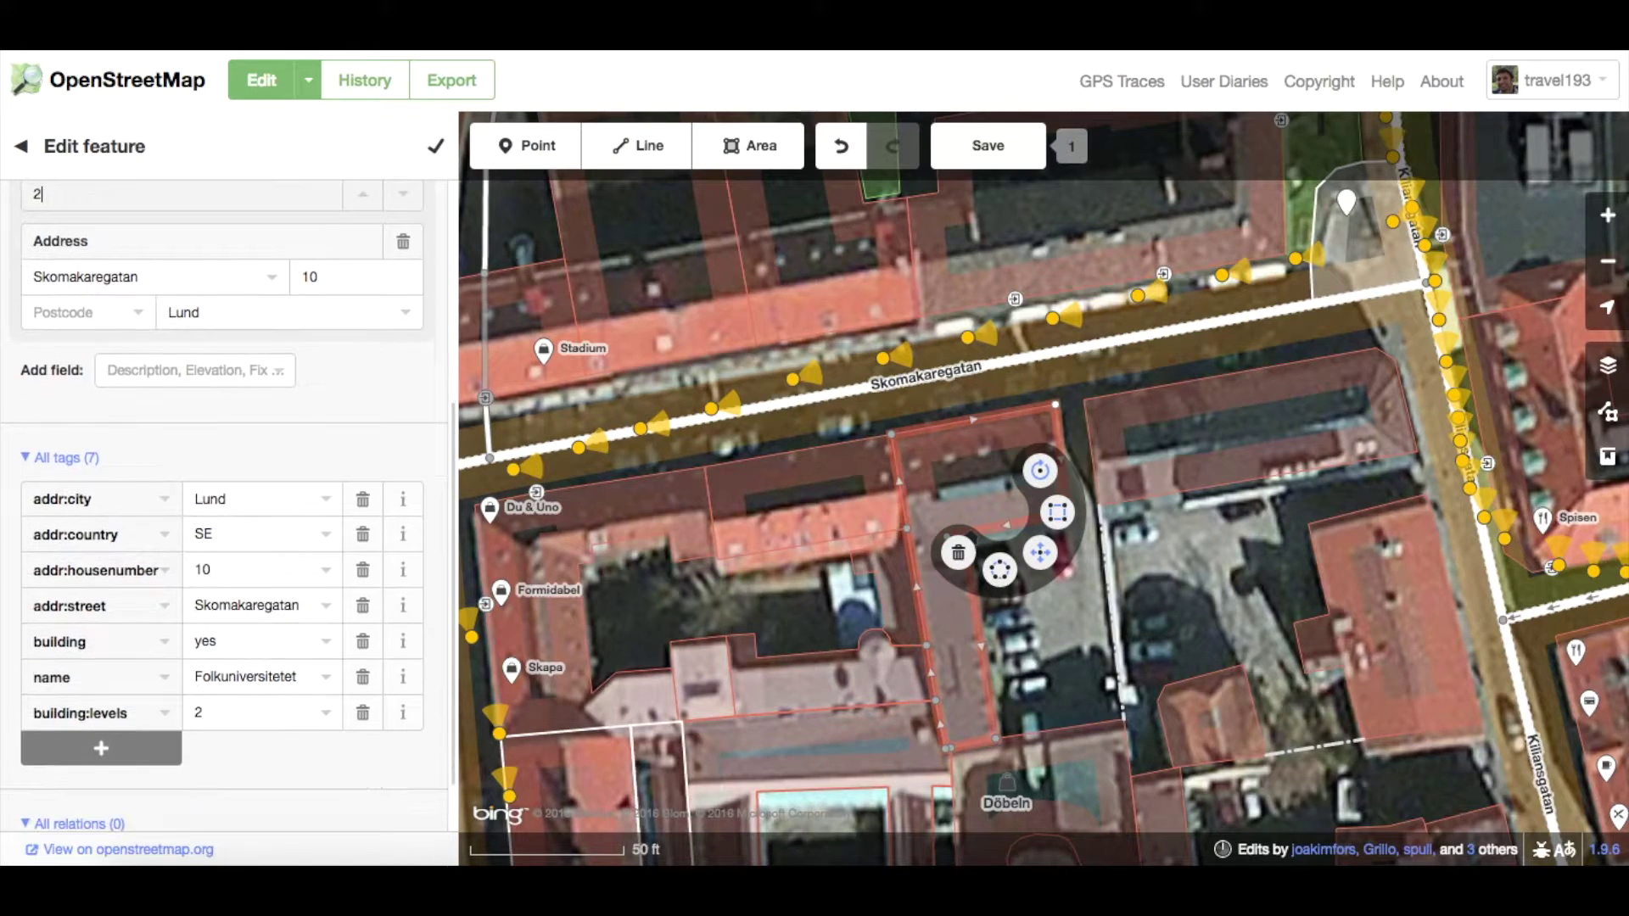
{"action": "left_click", "coordinate": [159, 740]}
{"action": "type", "text": "amenity"}
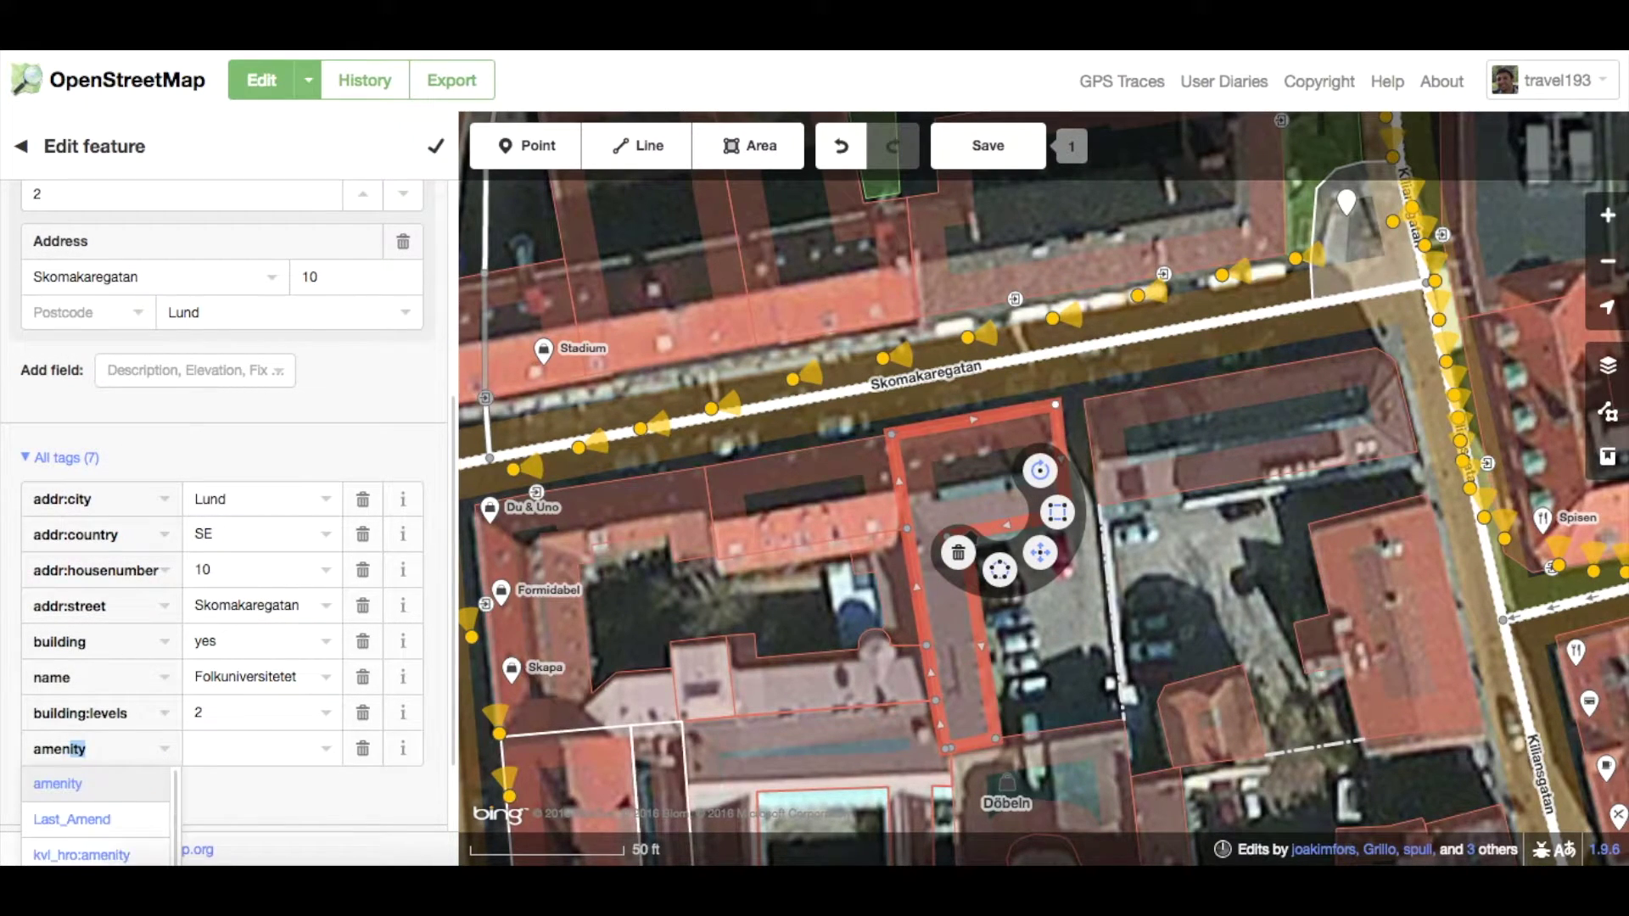
{"action": "left_click", "coordinate": [146, 784]}
{"action": "type", "text": "college"}
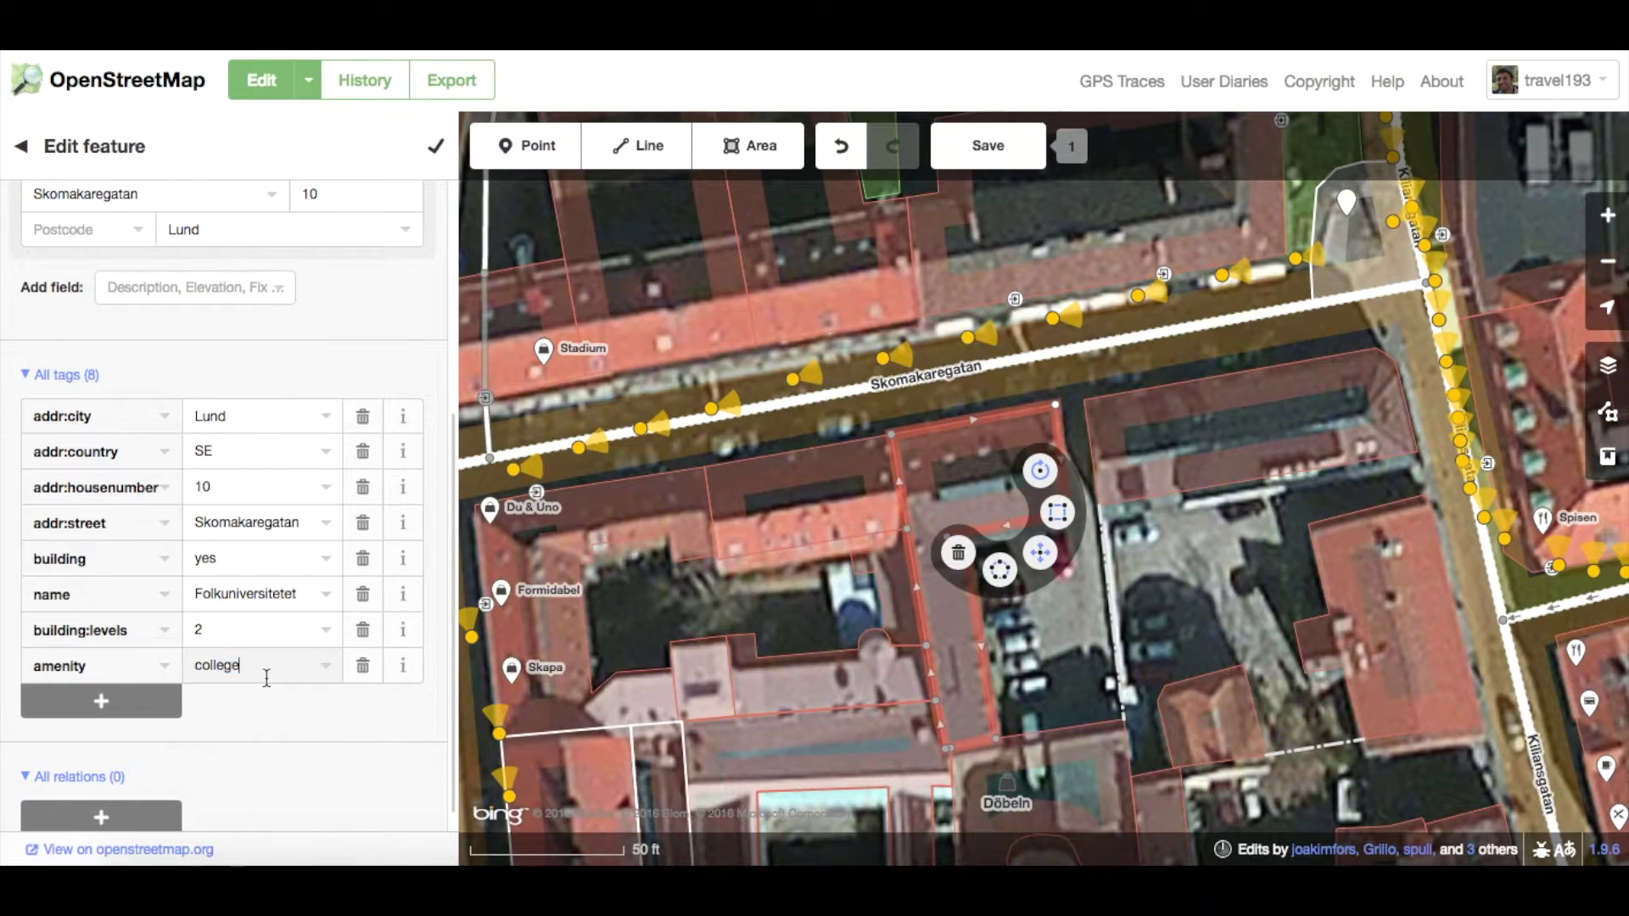
Save and upload the building edits to OpenStreetMap.
{"action": "left_click", "coordinate": [965, 156]}
{"action": "left_click", "coordinate": [320, 473]}
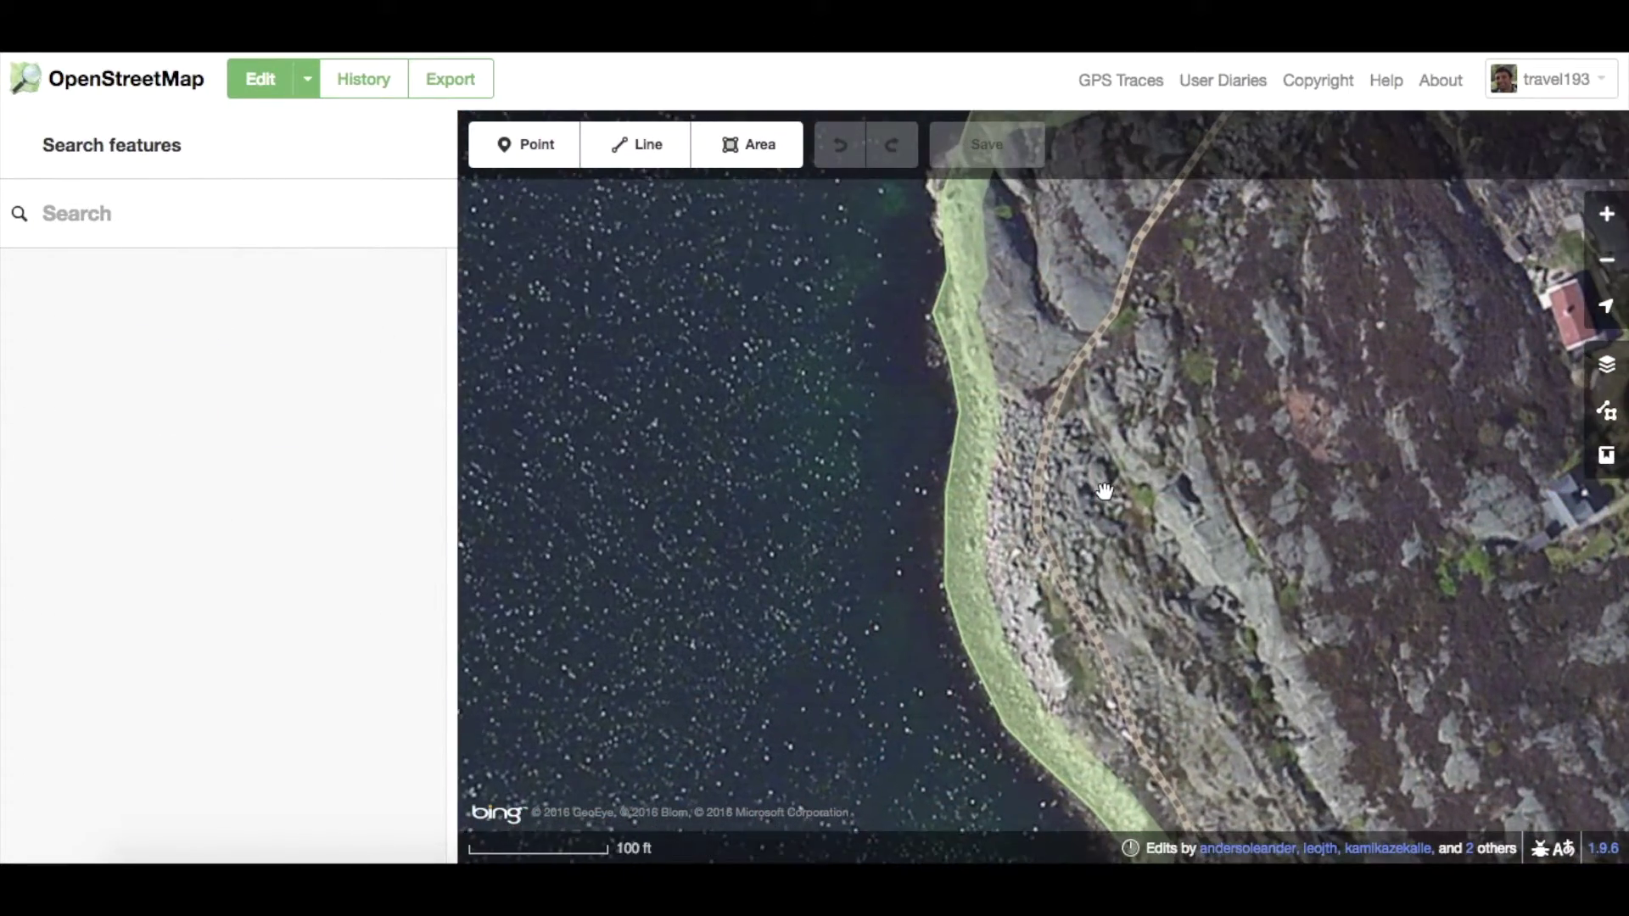
{"action": "scroll", "coordinate": [1103, 489], "scroll_direction": "up", "scroll_amount": 3}
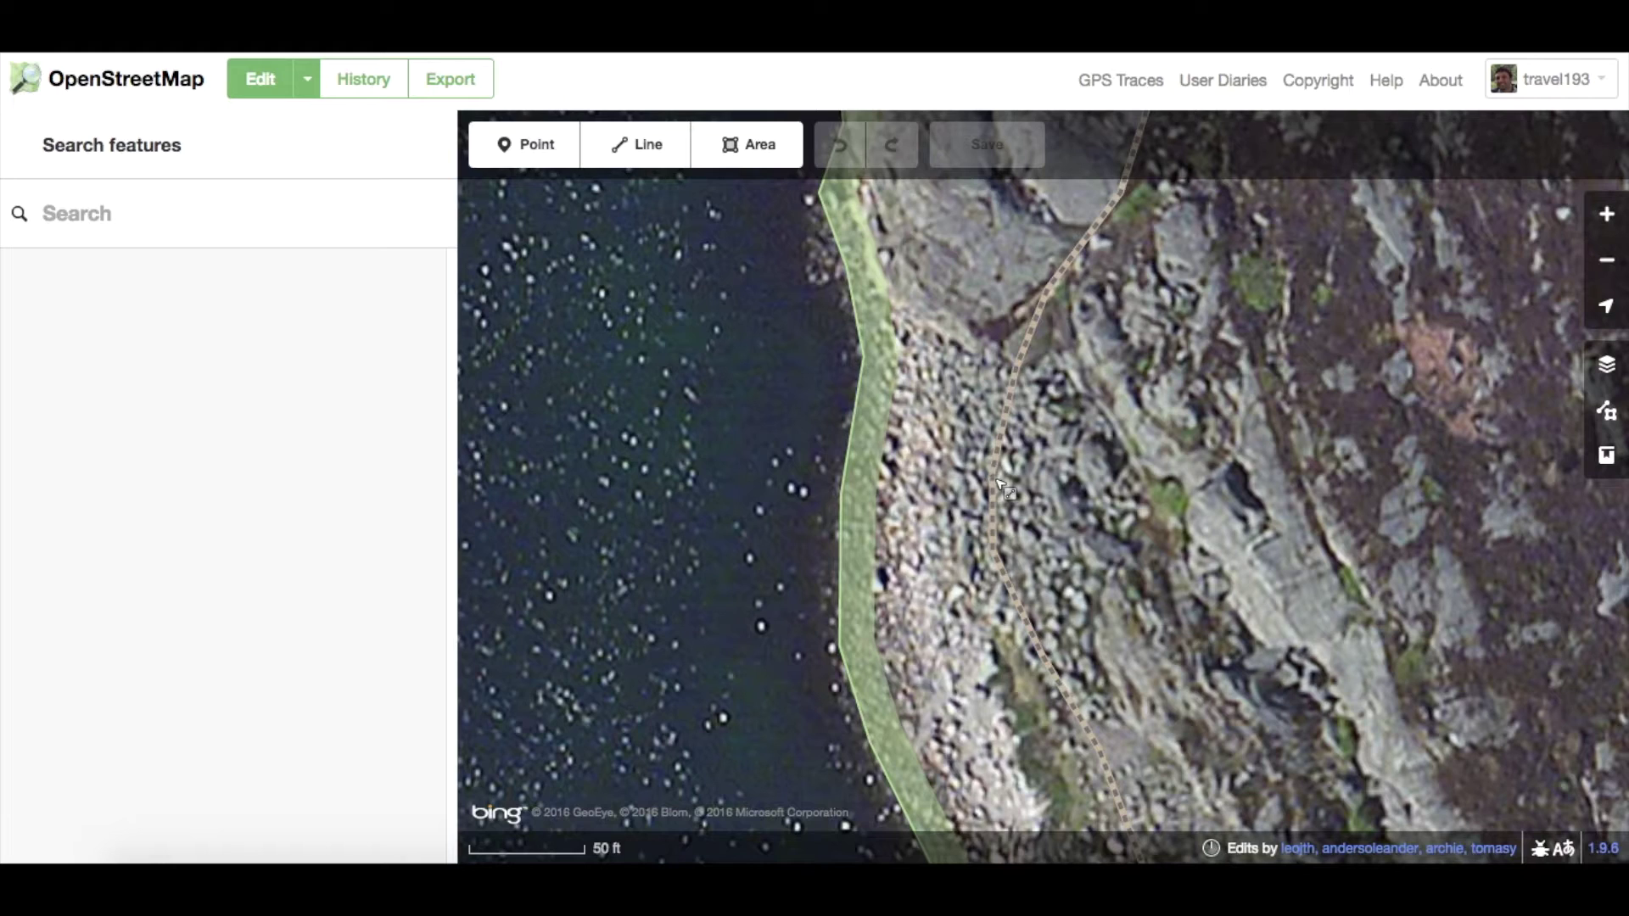
Select the dashed coastal footpath and review all its fields in the sidebar.
{"action": "left_click", "coordinate": [1000, 485]}
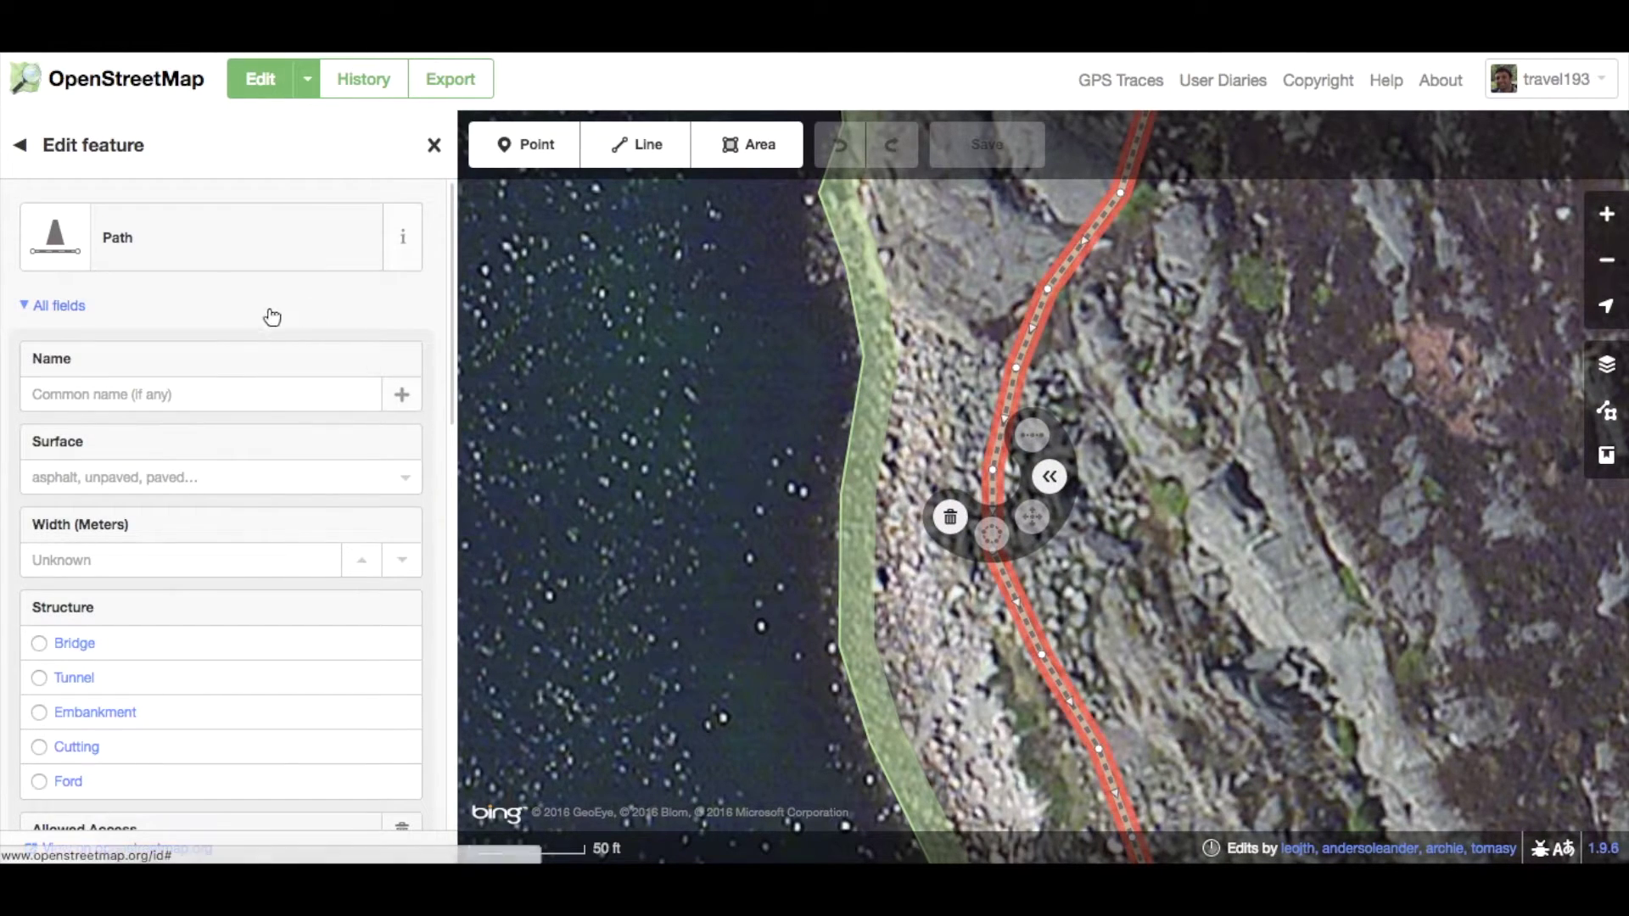
{"action": "scroll", "coordinate": [247, 467], "scroll_direction": "down", "scroll_amount": 1}
{"action": "scroll", "coordinate": [248, 465], "scroll_direction": "down", "scroll_amount": 10}
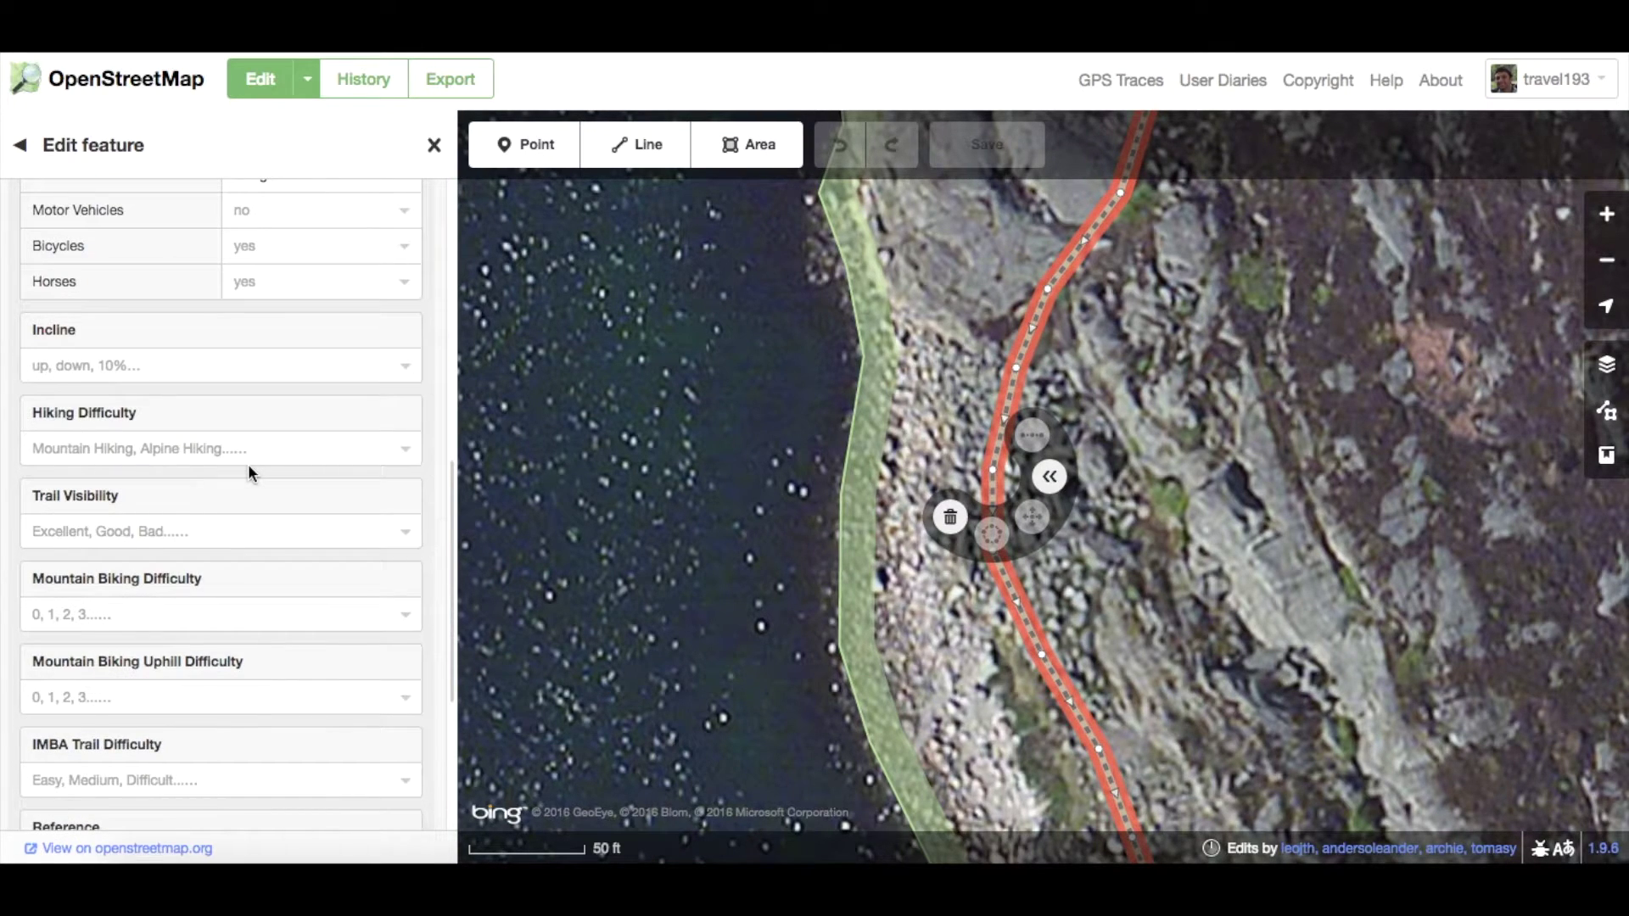
{"action": "scroll", "coordinate": [248, 465], "scroll_direction": "up", "scroll_amount": 10}
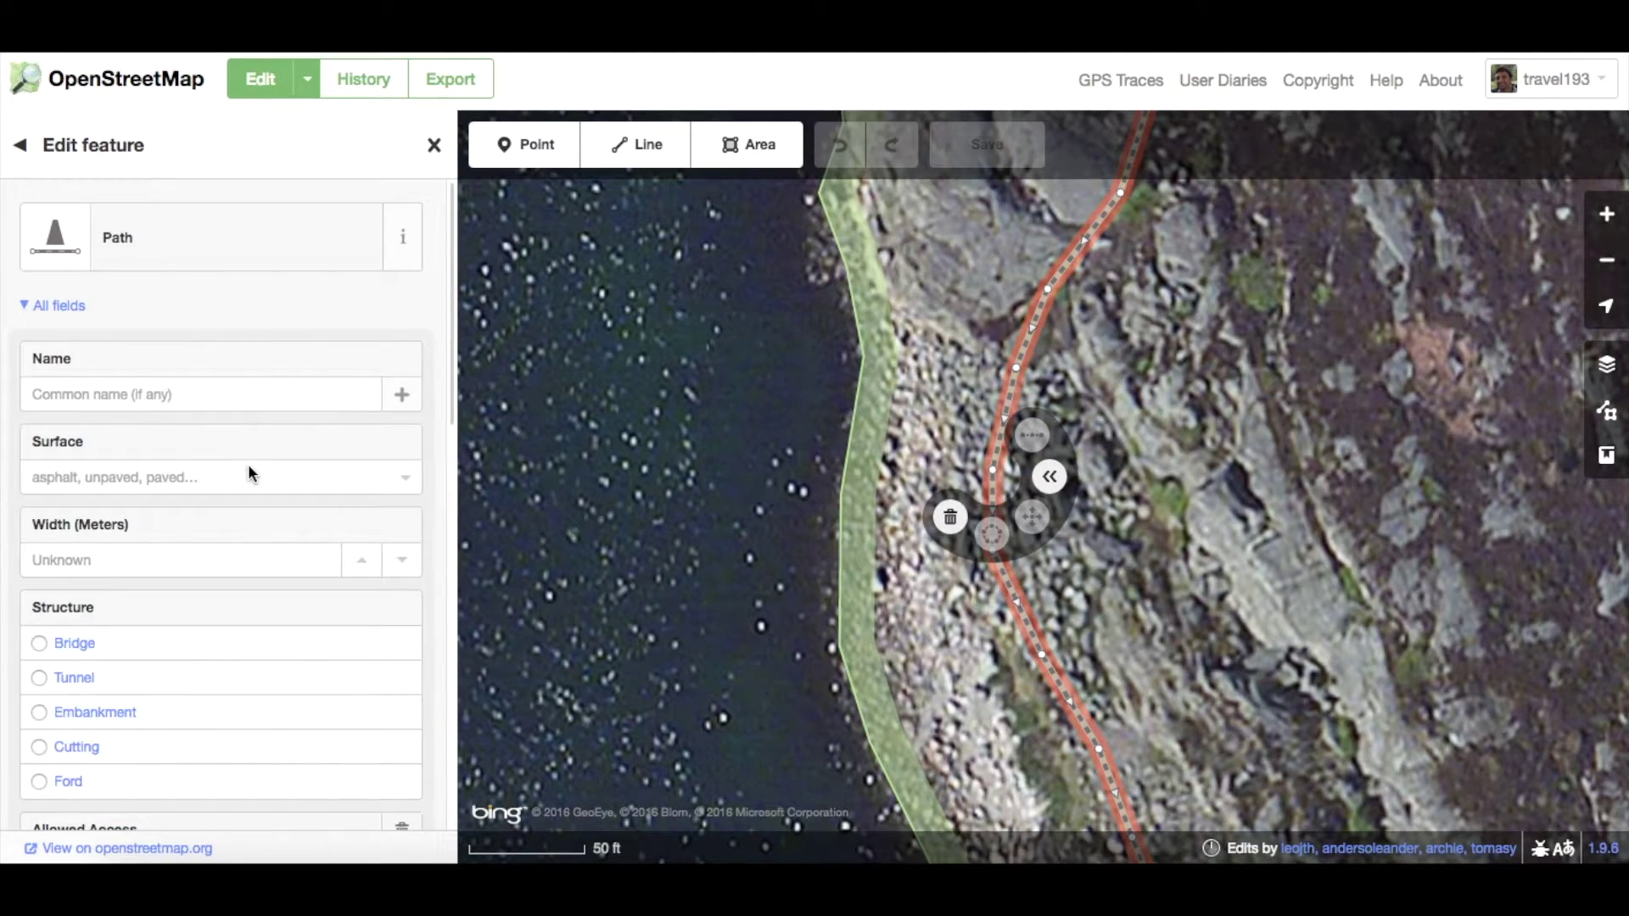
Enable the Mapillary overlay, zoom to the path, and view successive boardwalk photos.
{"action": "left_click", "coordinate": [1606, 410]}
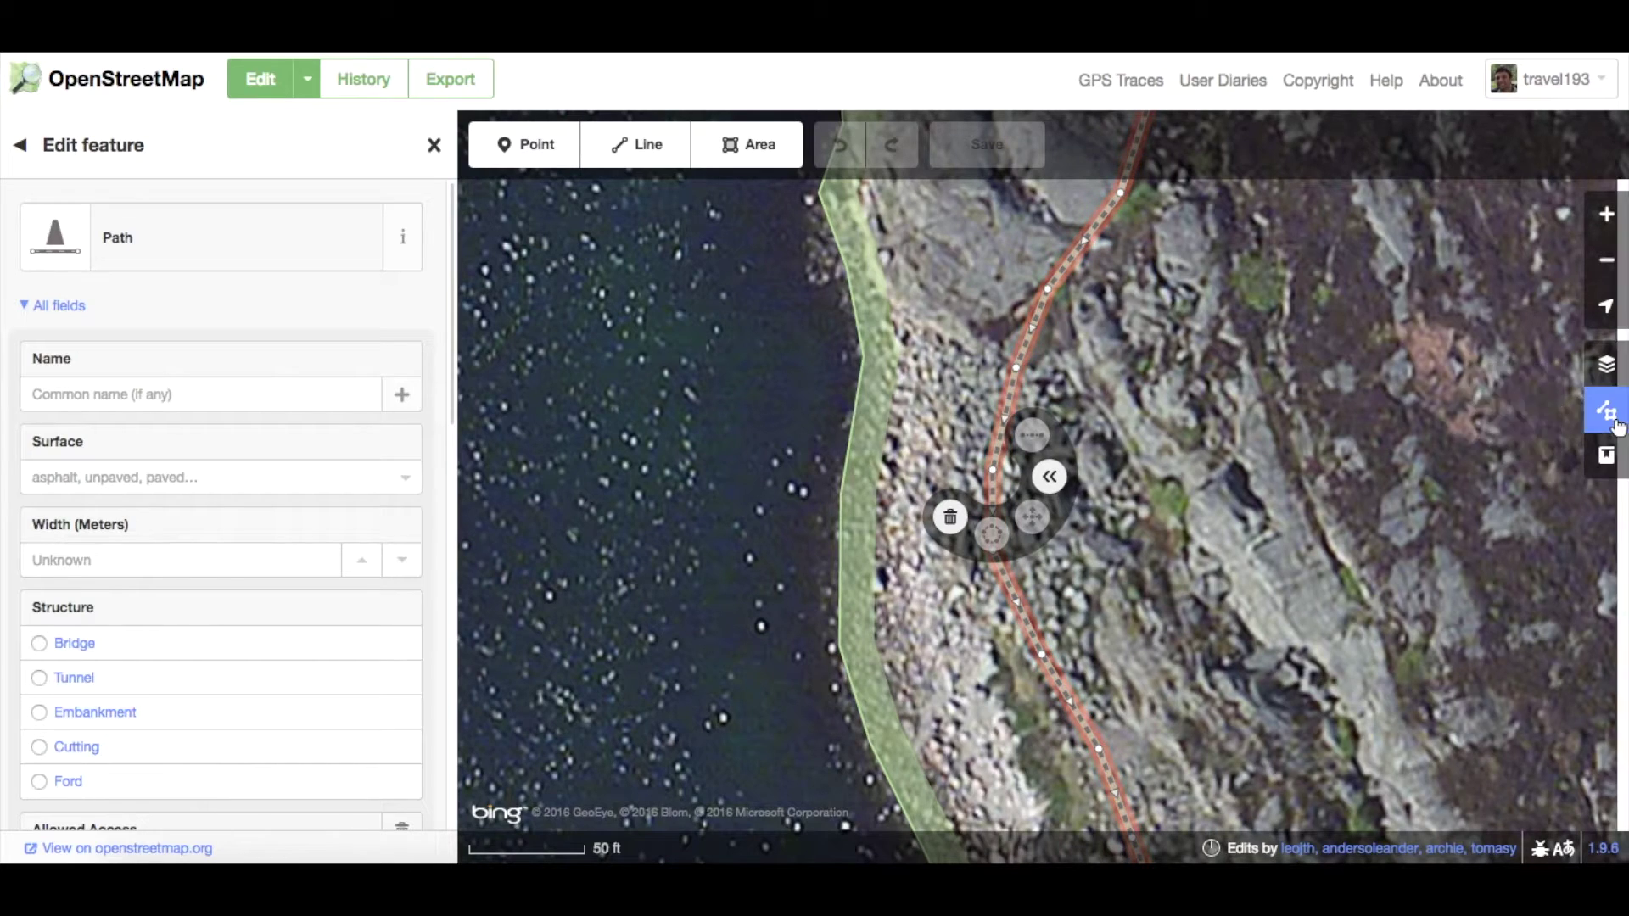
{"action": "left_click", "coordinate": [1327, 289]}
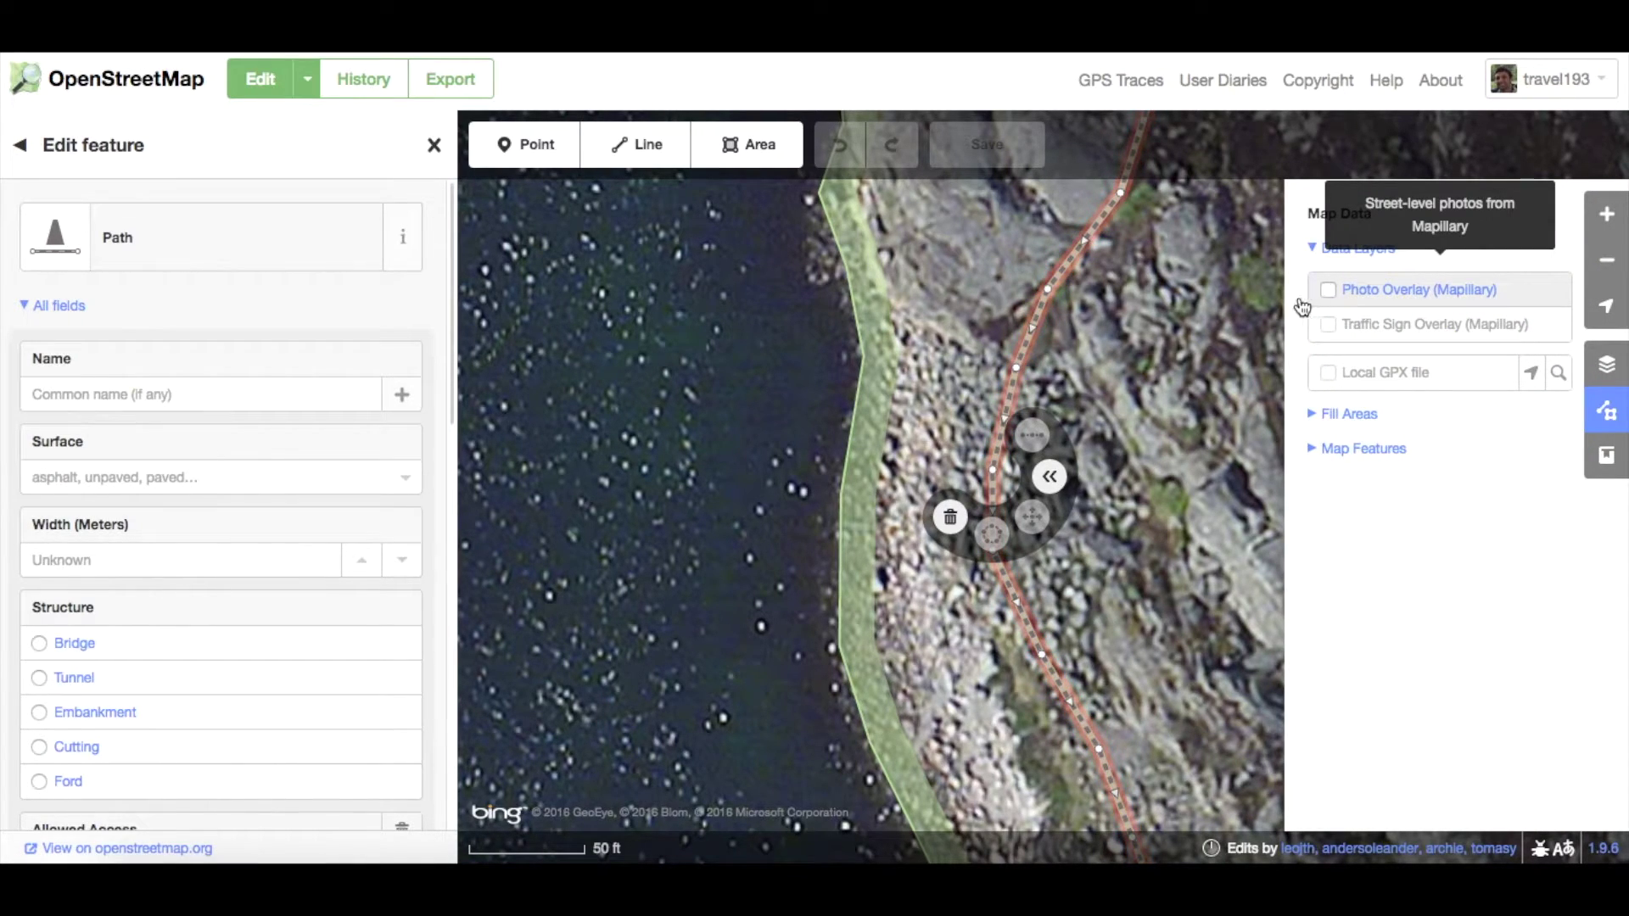
{"action": "scroll", "coordinate": [1137, 588], "scroll_direction": "up", "scroll_amount": 3}
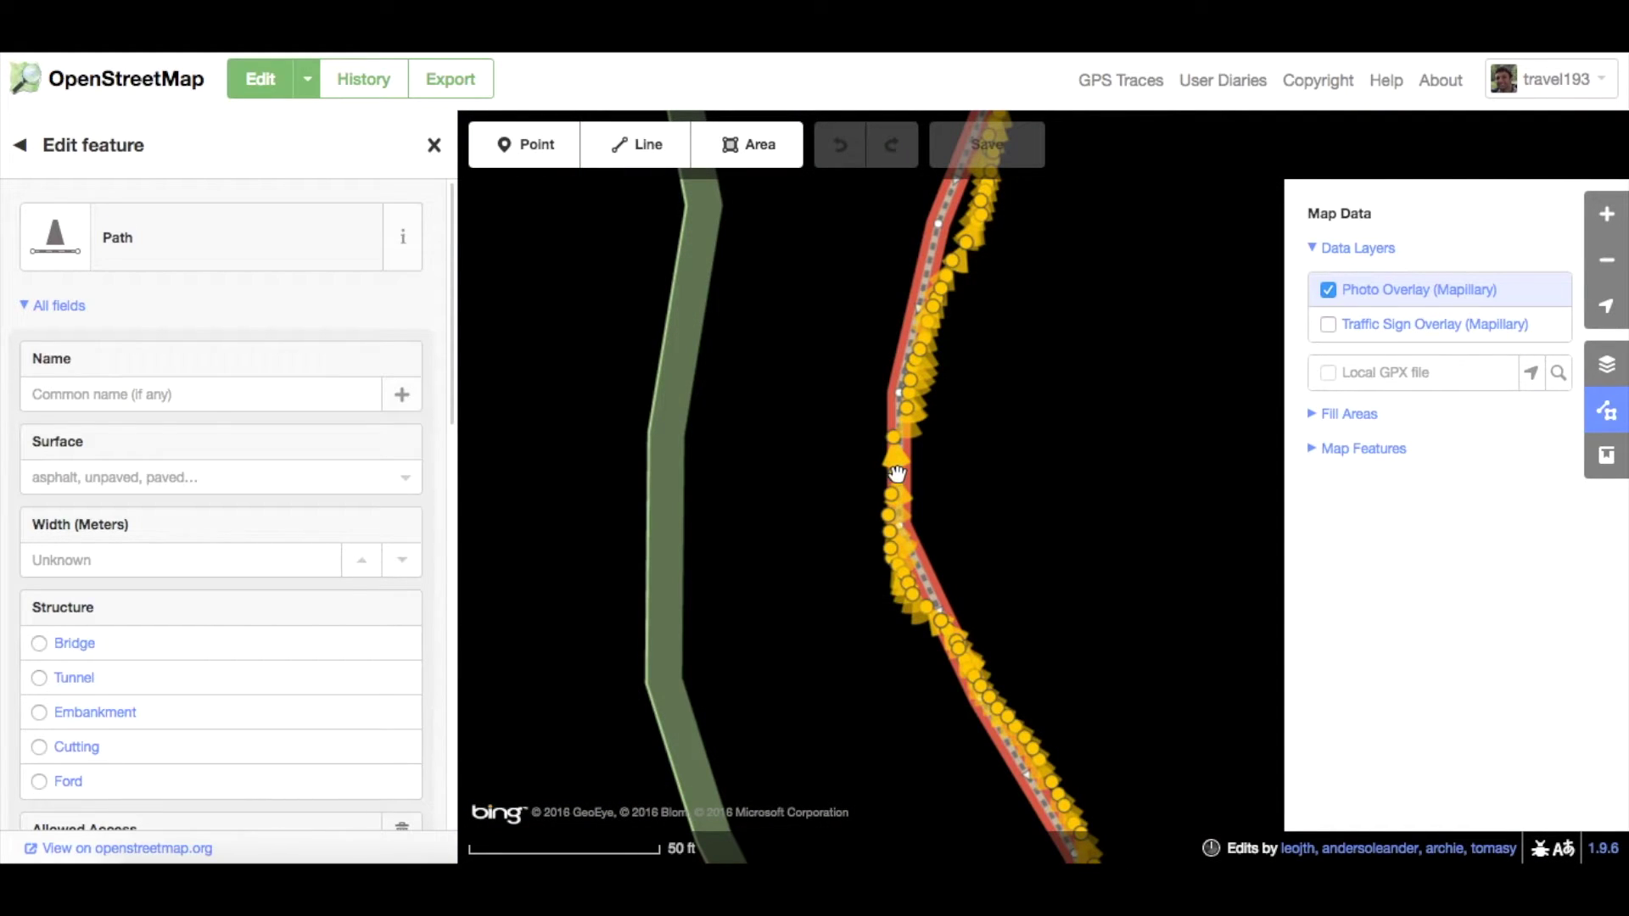
{"action": "left_click_drag", "start_coordinate": [891, 473], "coordinate": [821, 462]}
{"action": "left_click", "coordinate": [820, 462]}
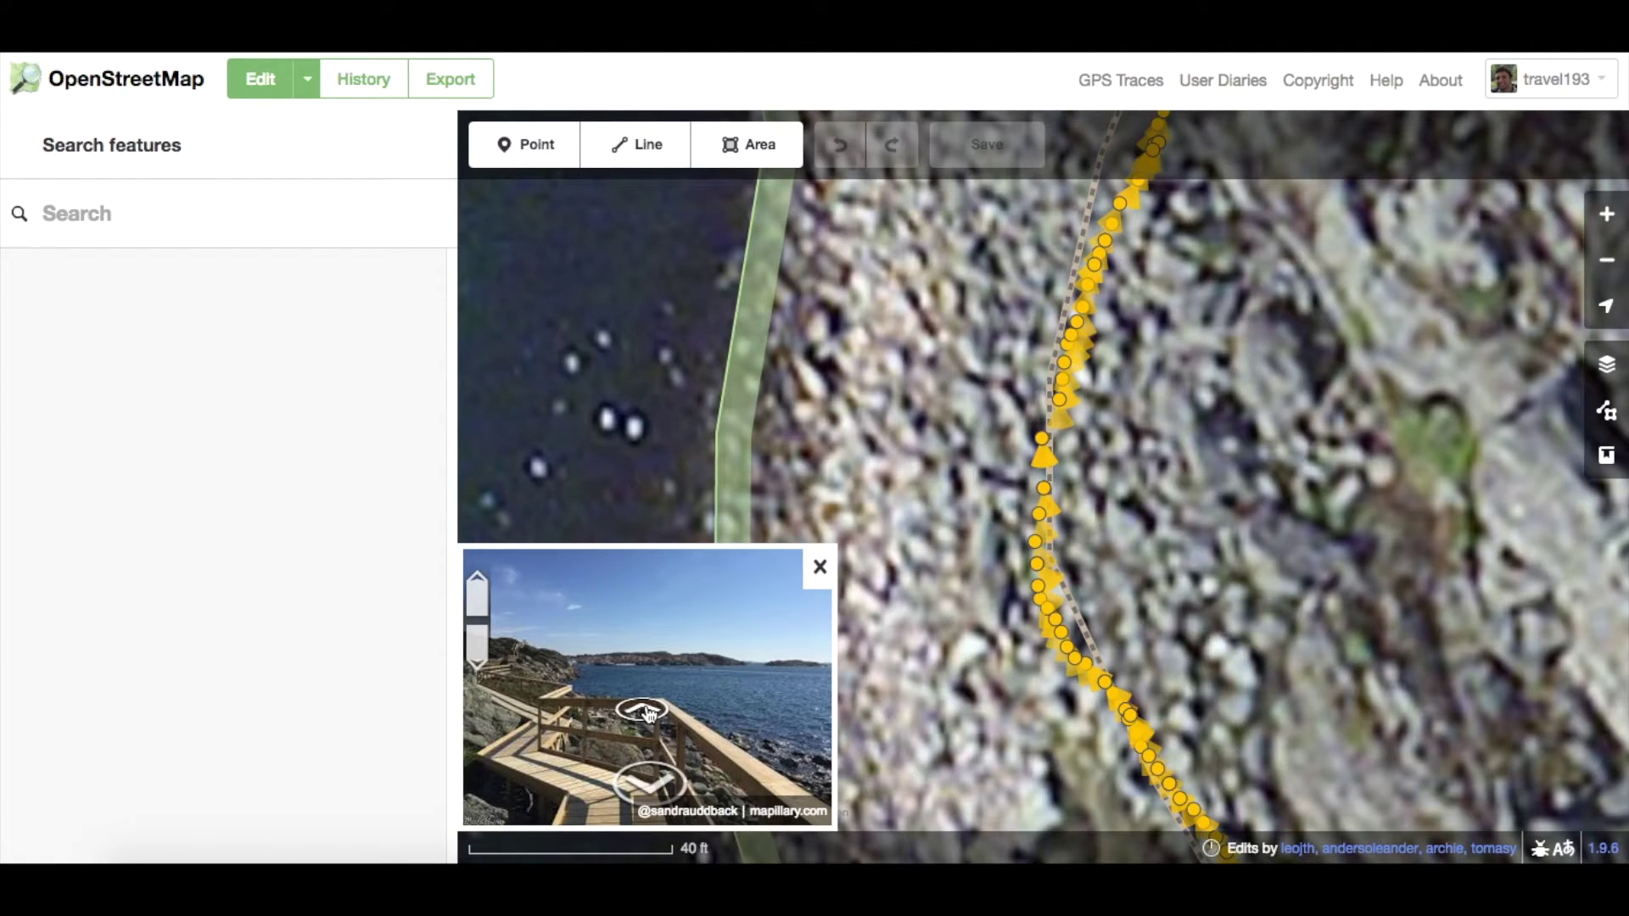
{"action": "left_click", "coordinate": [647, 711]}
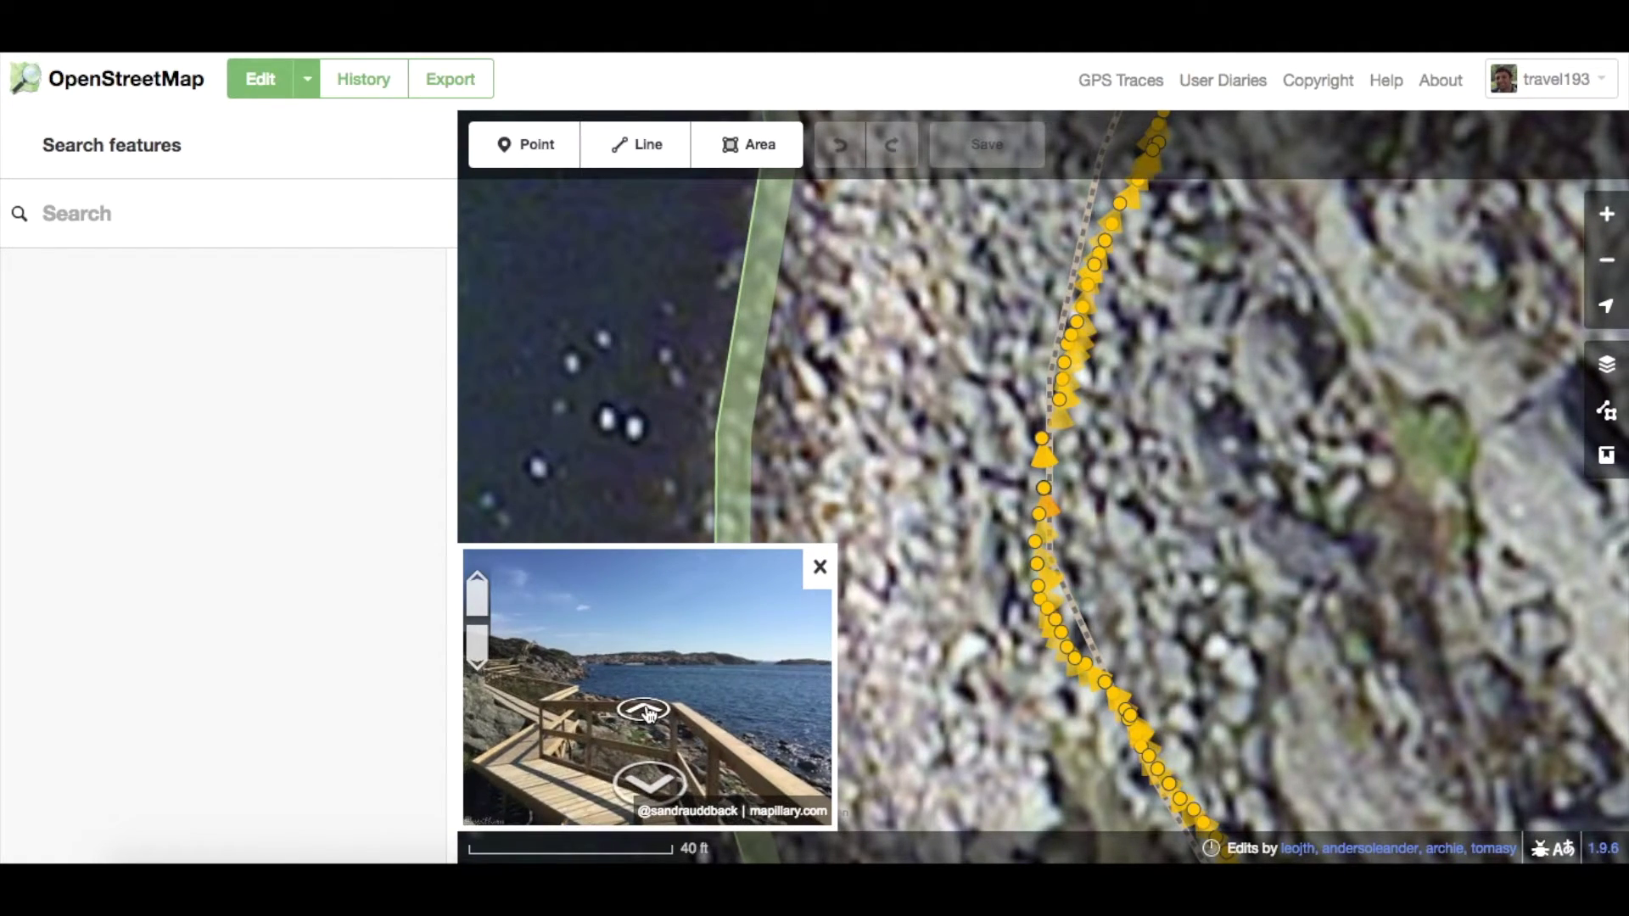
{"action": "left_click", "coordinate": [648, 711]}
Set the path's surface to wood, bicycles to dismount, and horses to no.
{"action": "left_click", "coordinate": [1057, 356]}
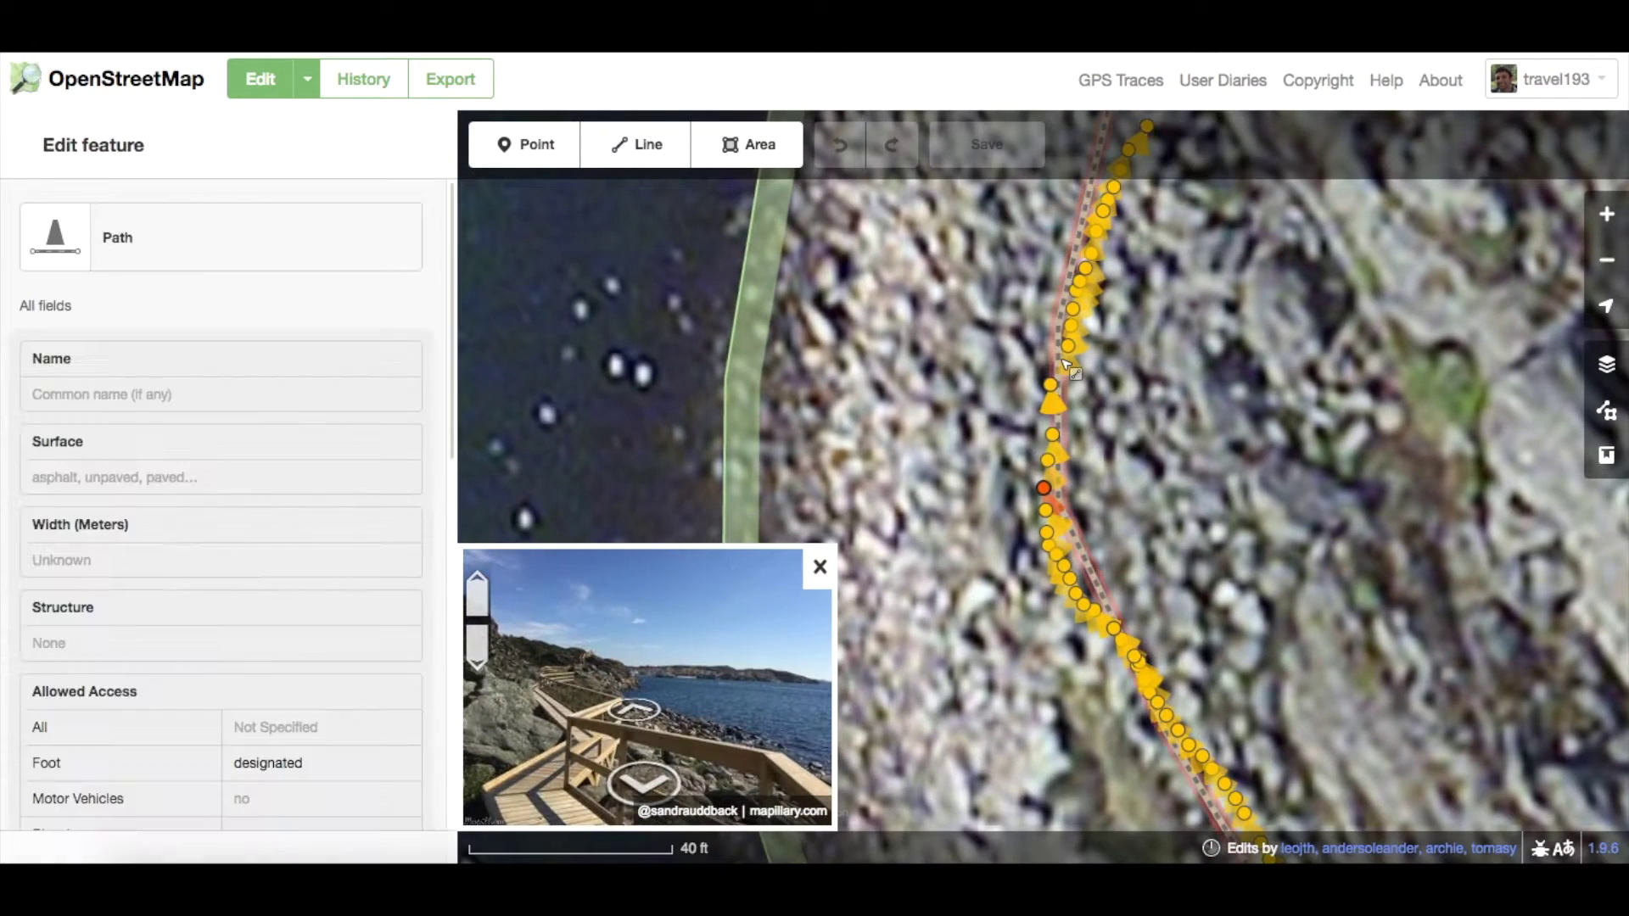
{"action": "left_click", "coordinate": [273, 477]}
{"action": "type", "text": "wood"}
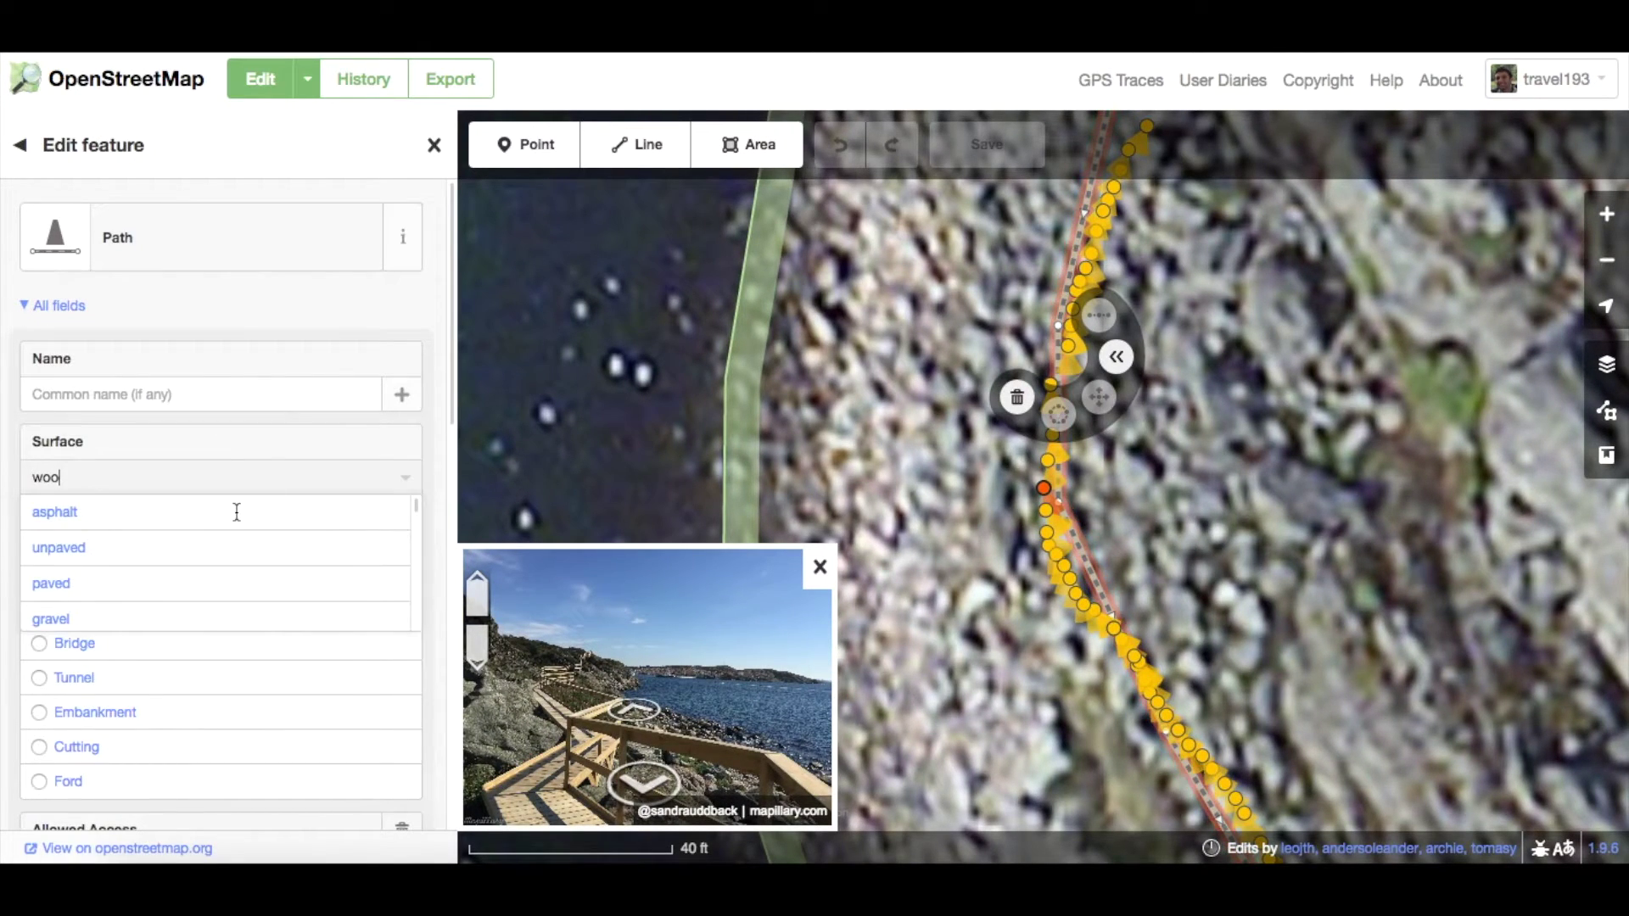
{"action": "scroll", "coordinate": [220, 519], "scroll_direction": "down", "scroll_amount": 4}
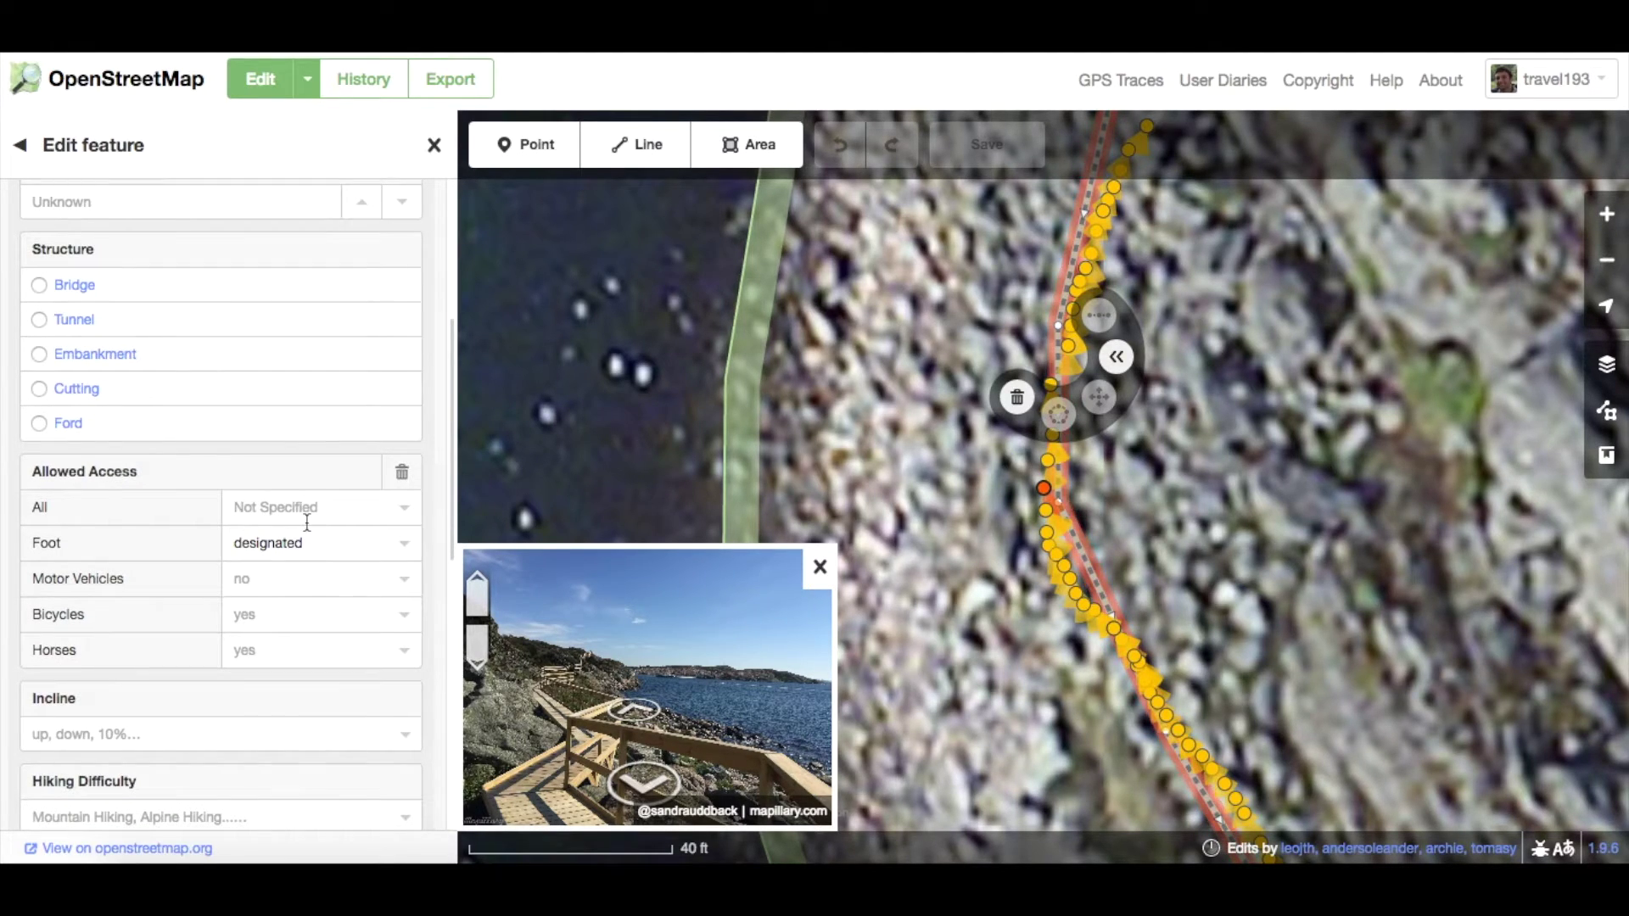
{"action": "left_click", "coordinate": [409, 620]}
{"action": "type", "text": "dismount"}
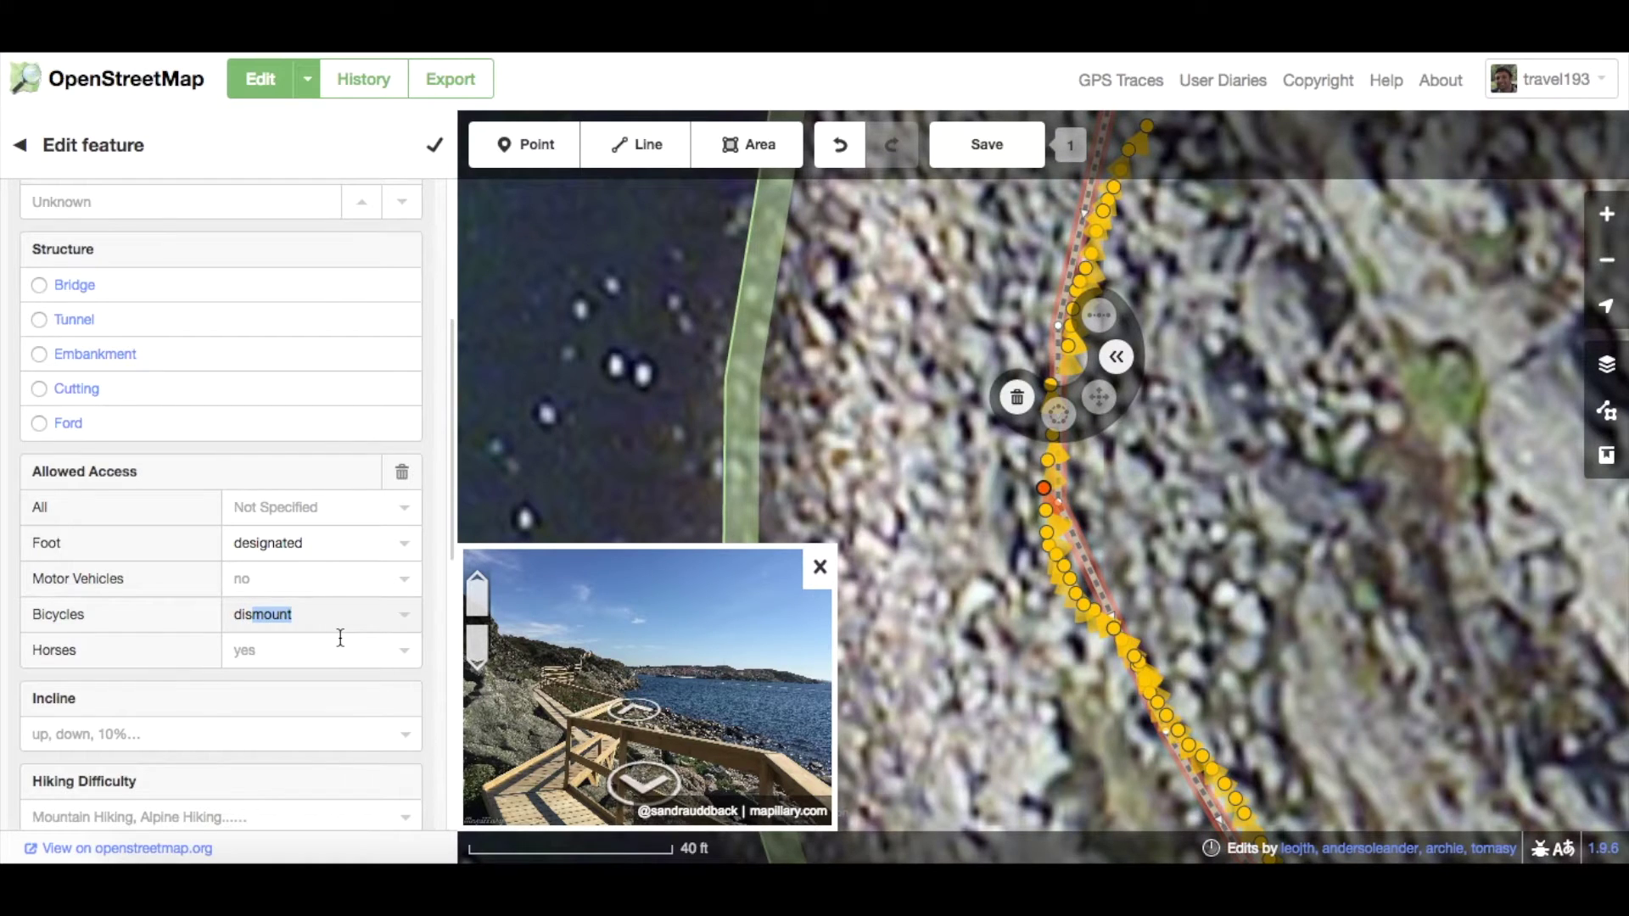
{"action": "left_click", "coordinate": [418, 648]}
{"action": "type", "text": "no"}
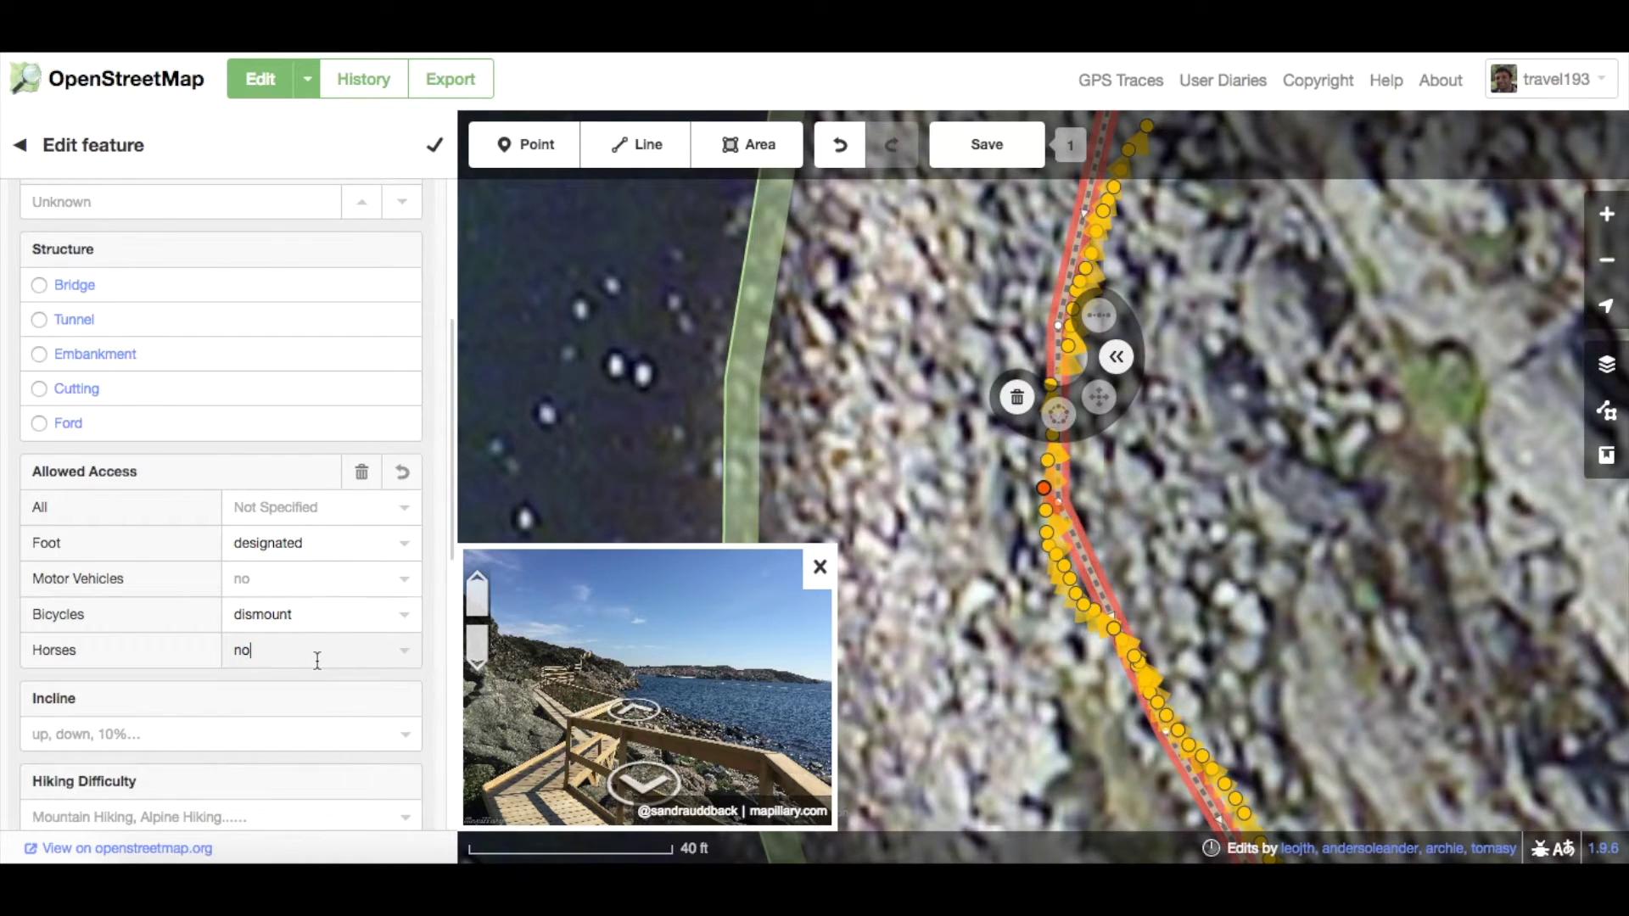
Set trail visibility to Excellent and save the path edits.
{"action": "scroll", "coordinate": [317, 661], "scroll_direction": "down", "scroll_amount": 3}
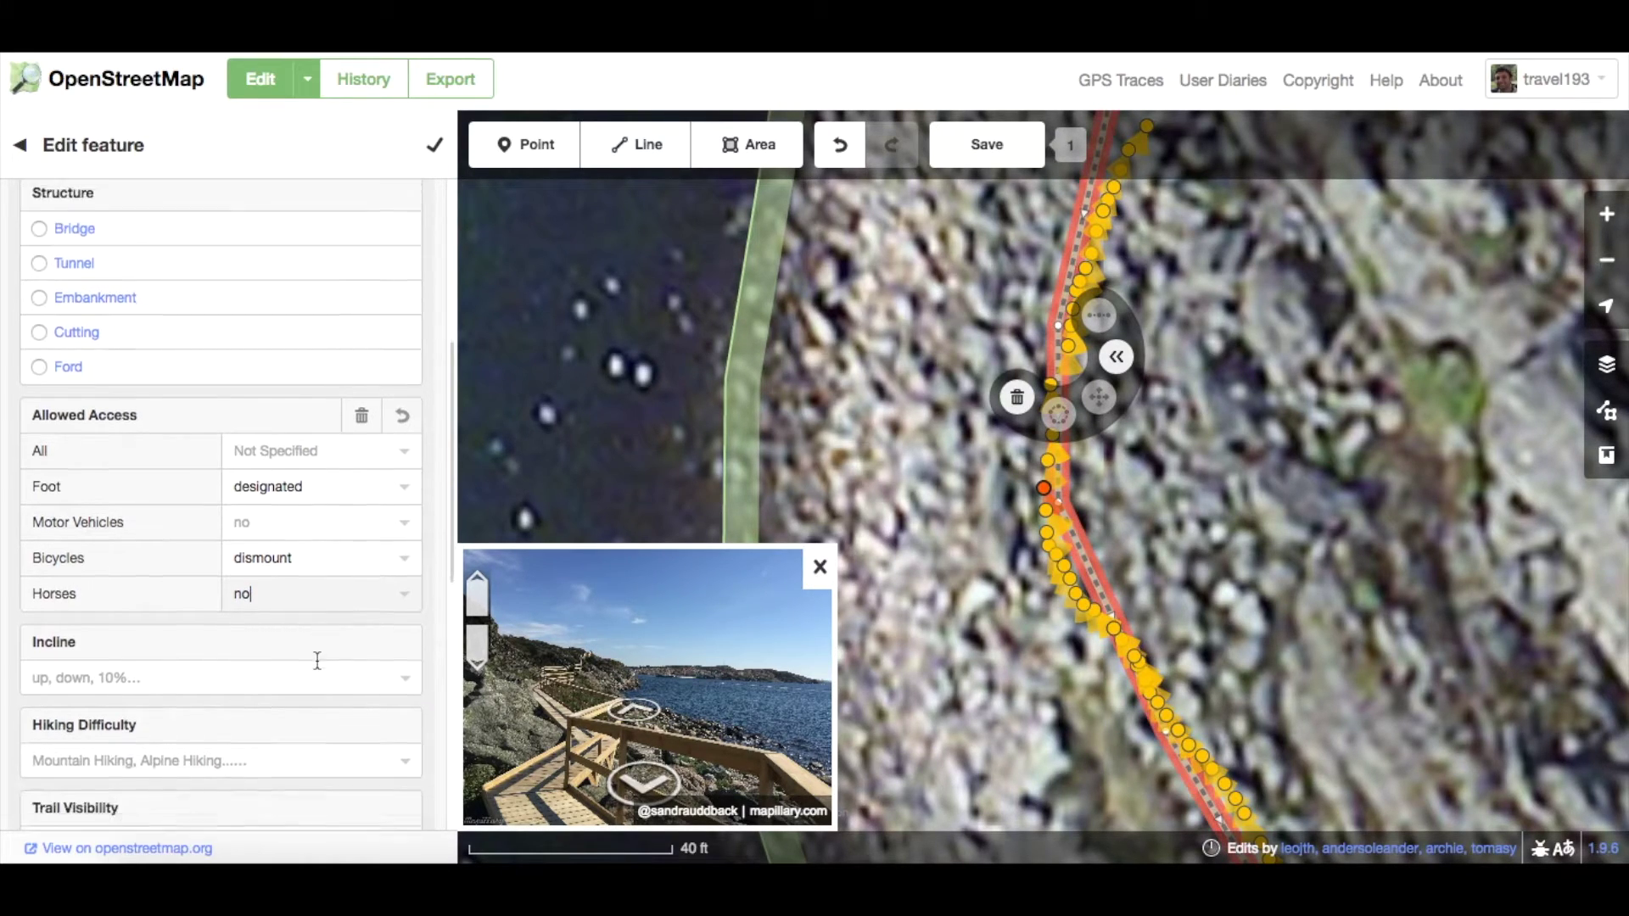
{"action": "left_click", "coordinate": [379, 774]}
{"action": "left_click", "coordinate": [355, 813]}
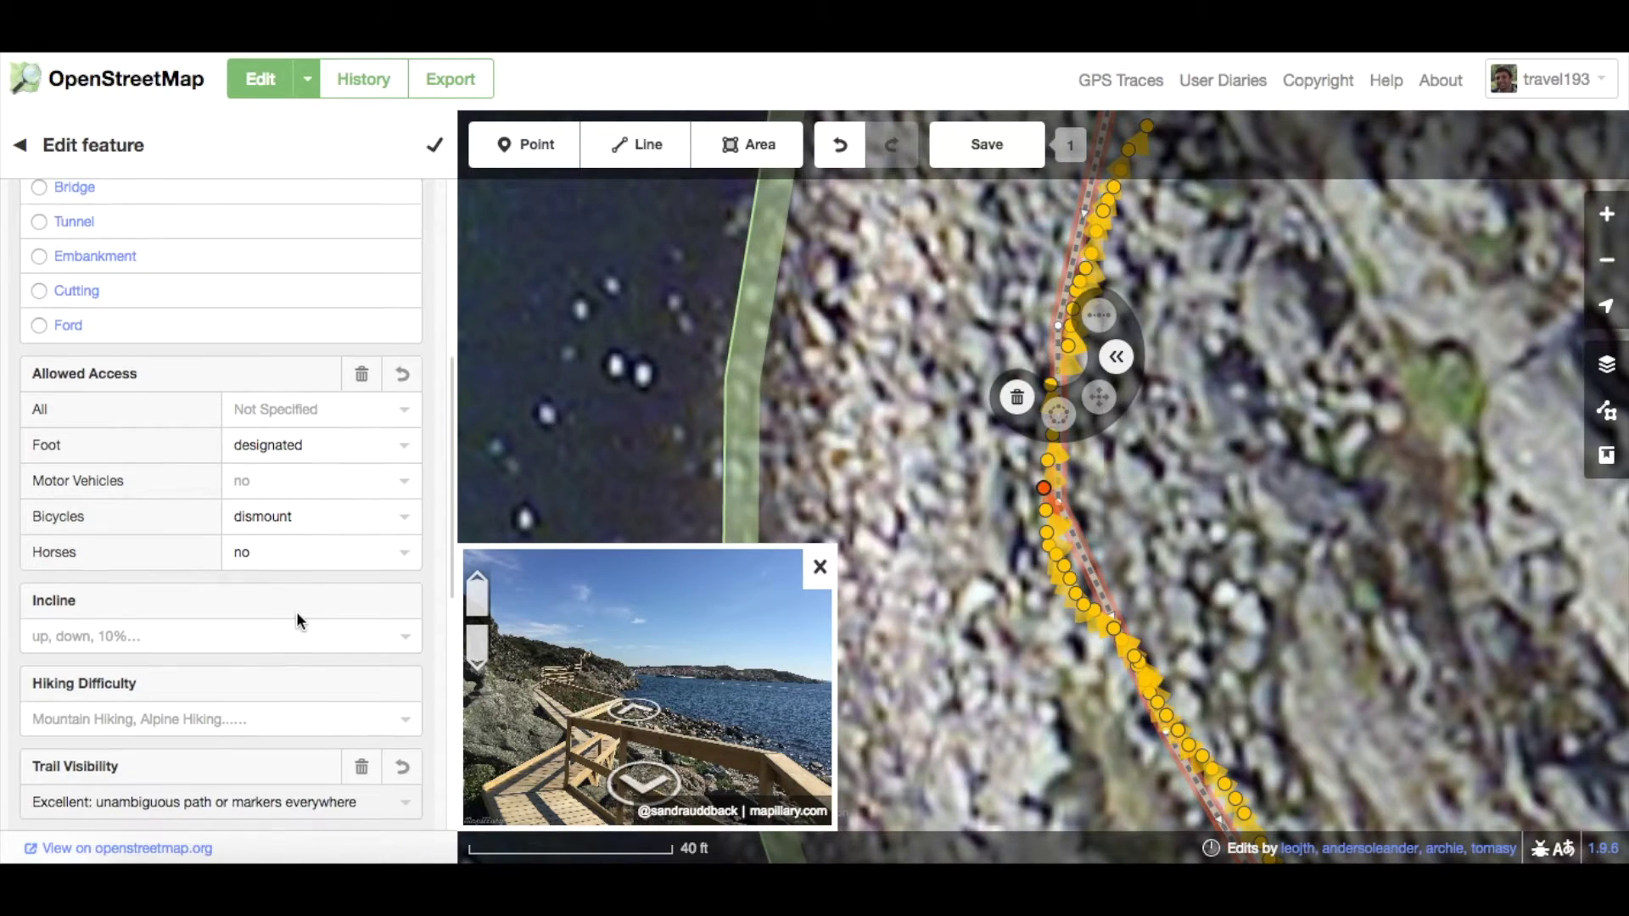
{"action": "scroll", "coordinate": [297, 611], "scroll_direction": "up", "scroll_amount": 9}
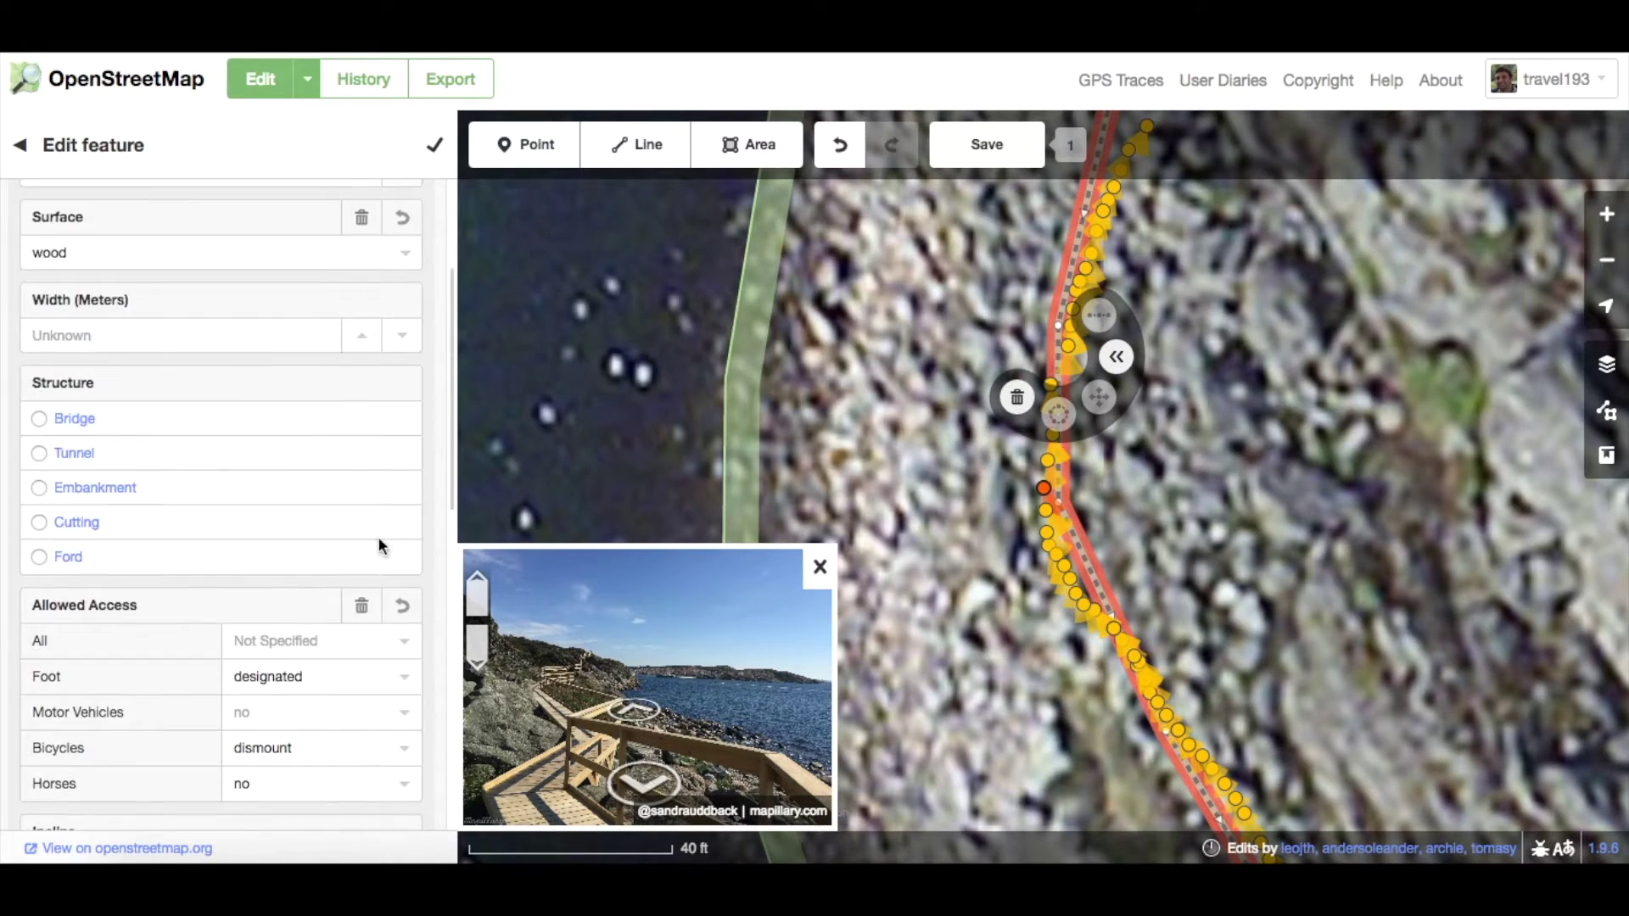
{"action": "left_click", "coordinate": [956, 145]}
Upload with comment 'Add path details', then center on Forest Avenue and 20th Street.
{"action": "type", "text": "Add path details"}
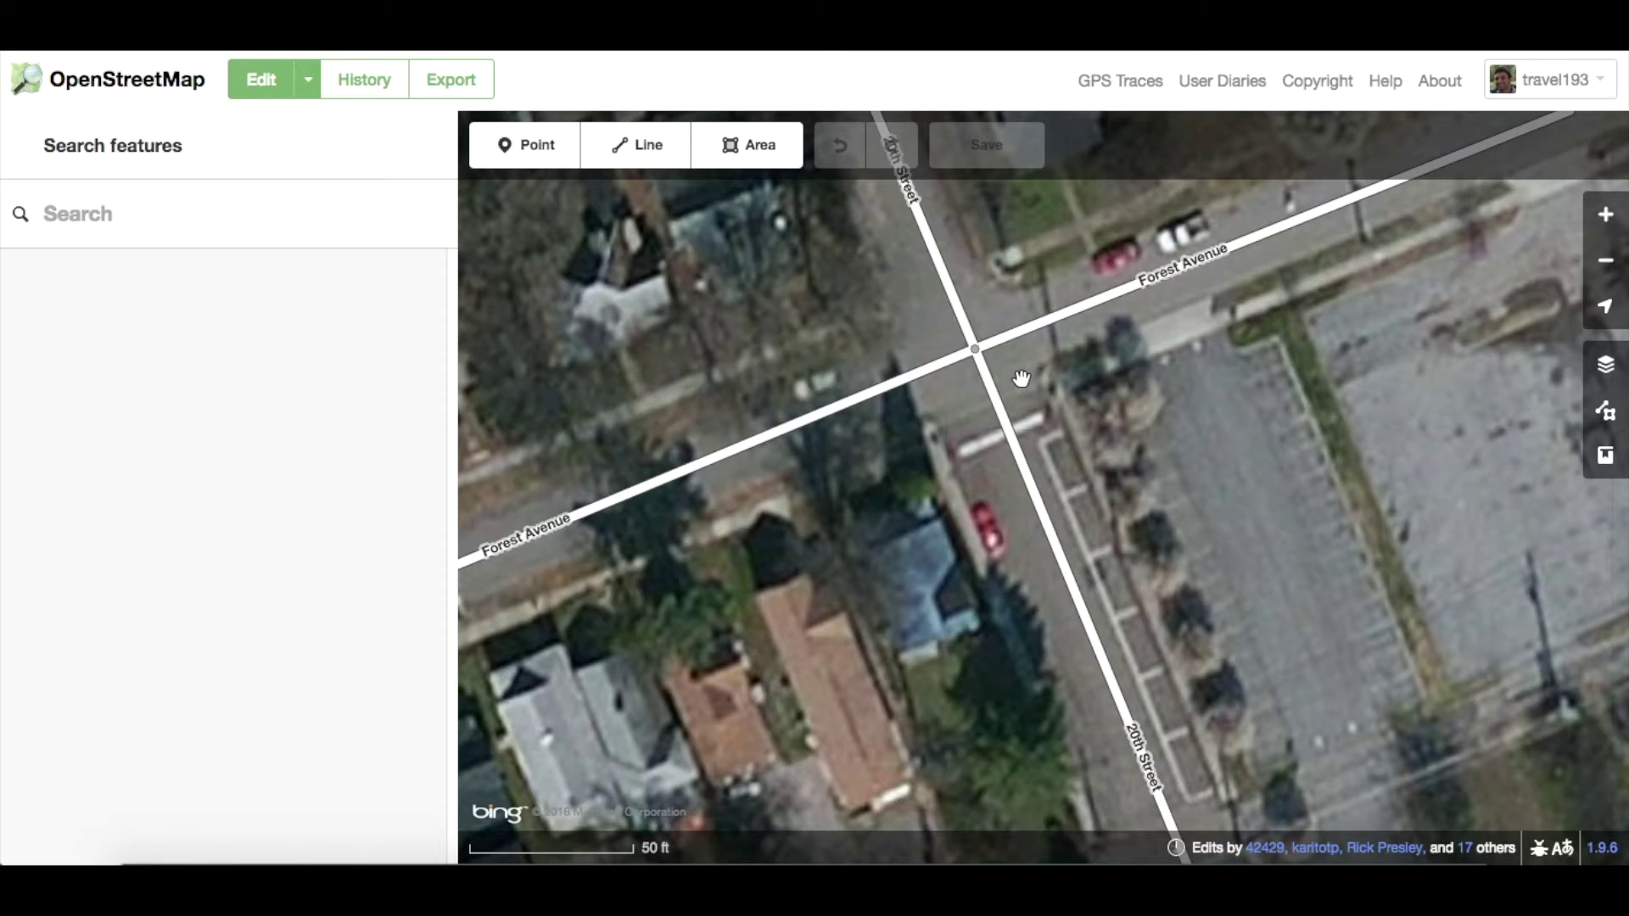
{"action": "left_click_drag", "start_coordinate": [1023, 382], "coordinate": [1025, 398]}
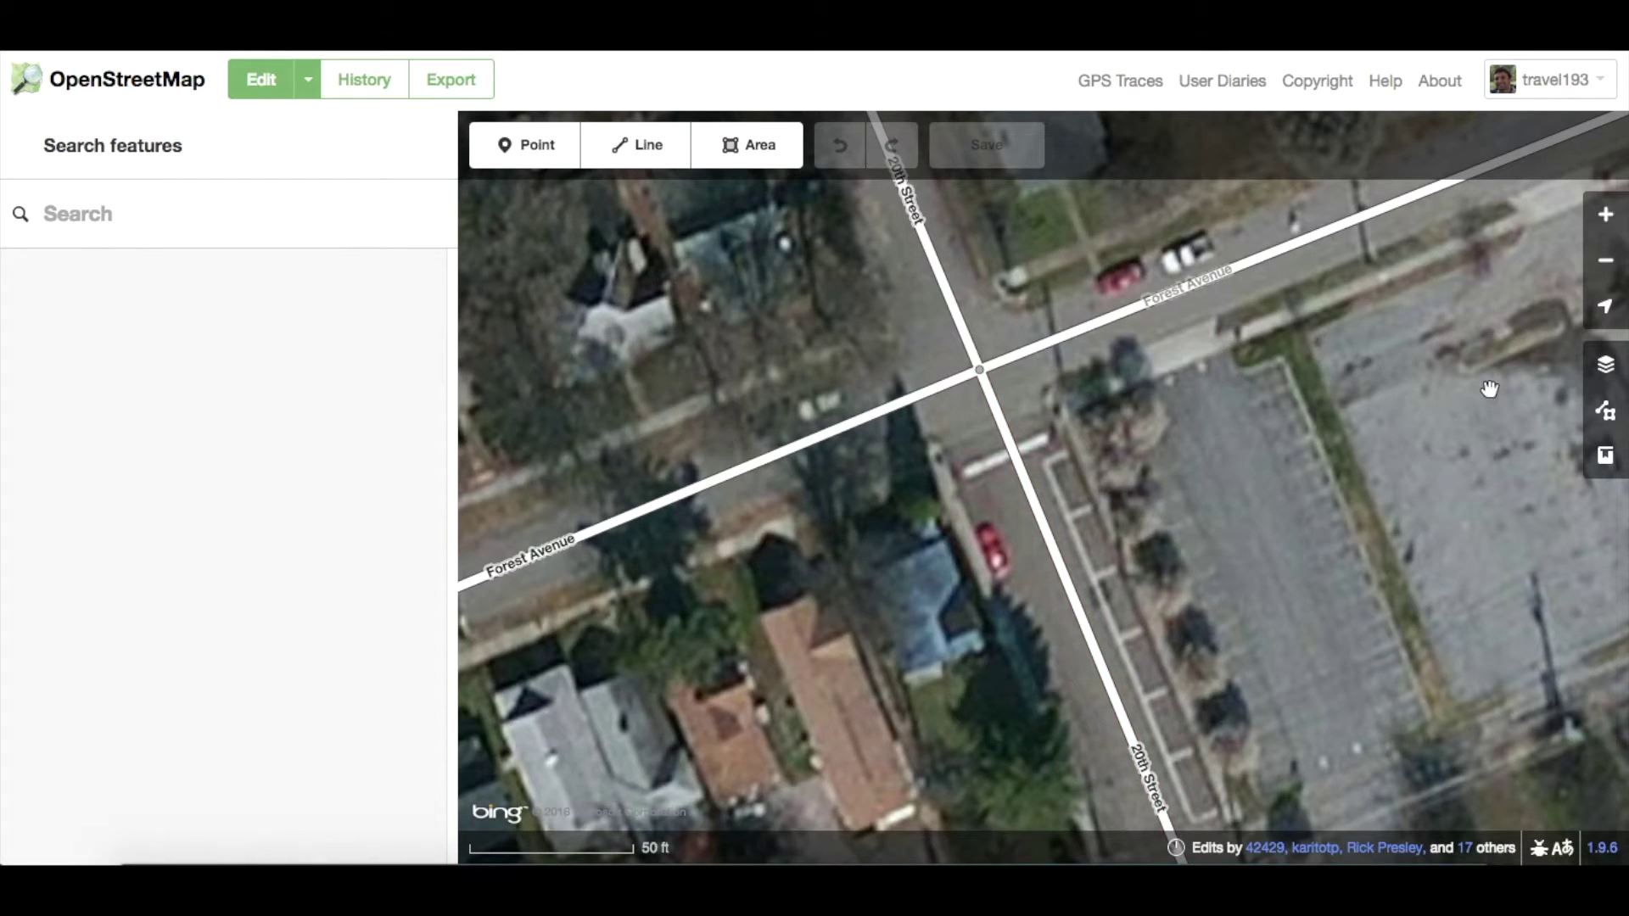
Enable the Mapillary photo and traffic sign overlays, then view the no-turn sign's street photo.
{"action": "left_click", "coordinate": [1603, 424]}
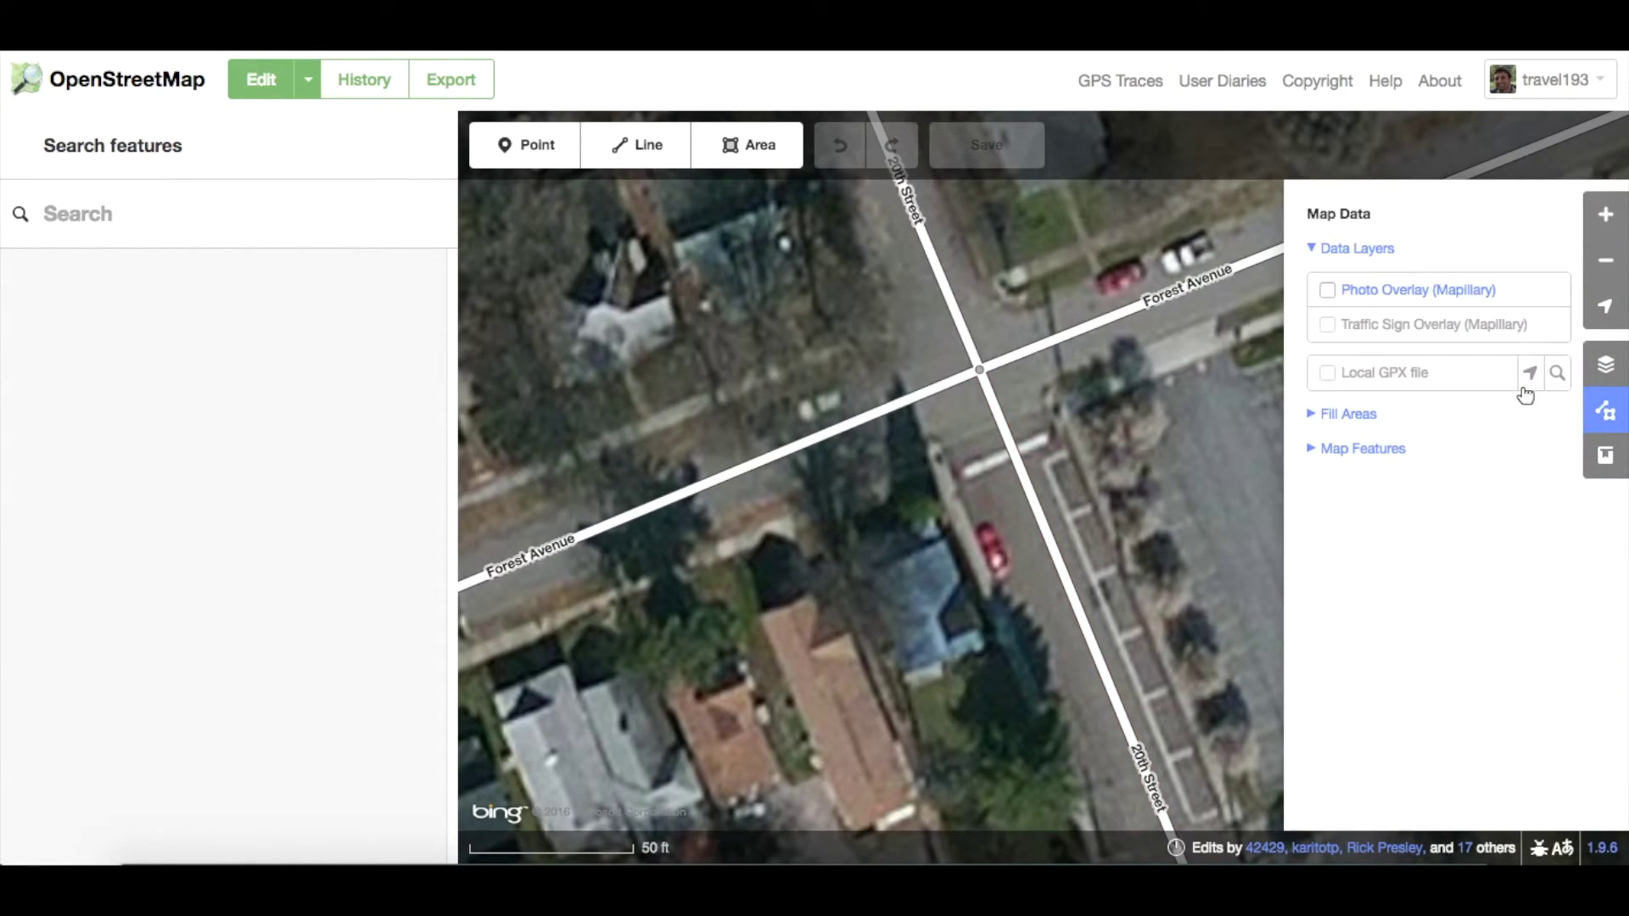
{"action": "left_click", "coordinate": [1327, 290]}
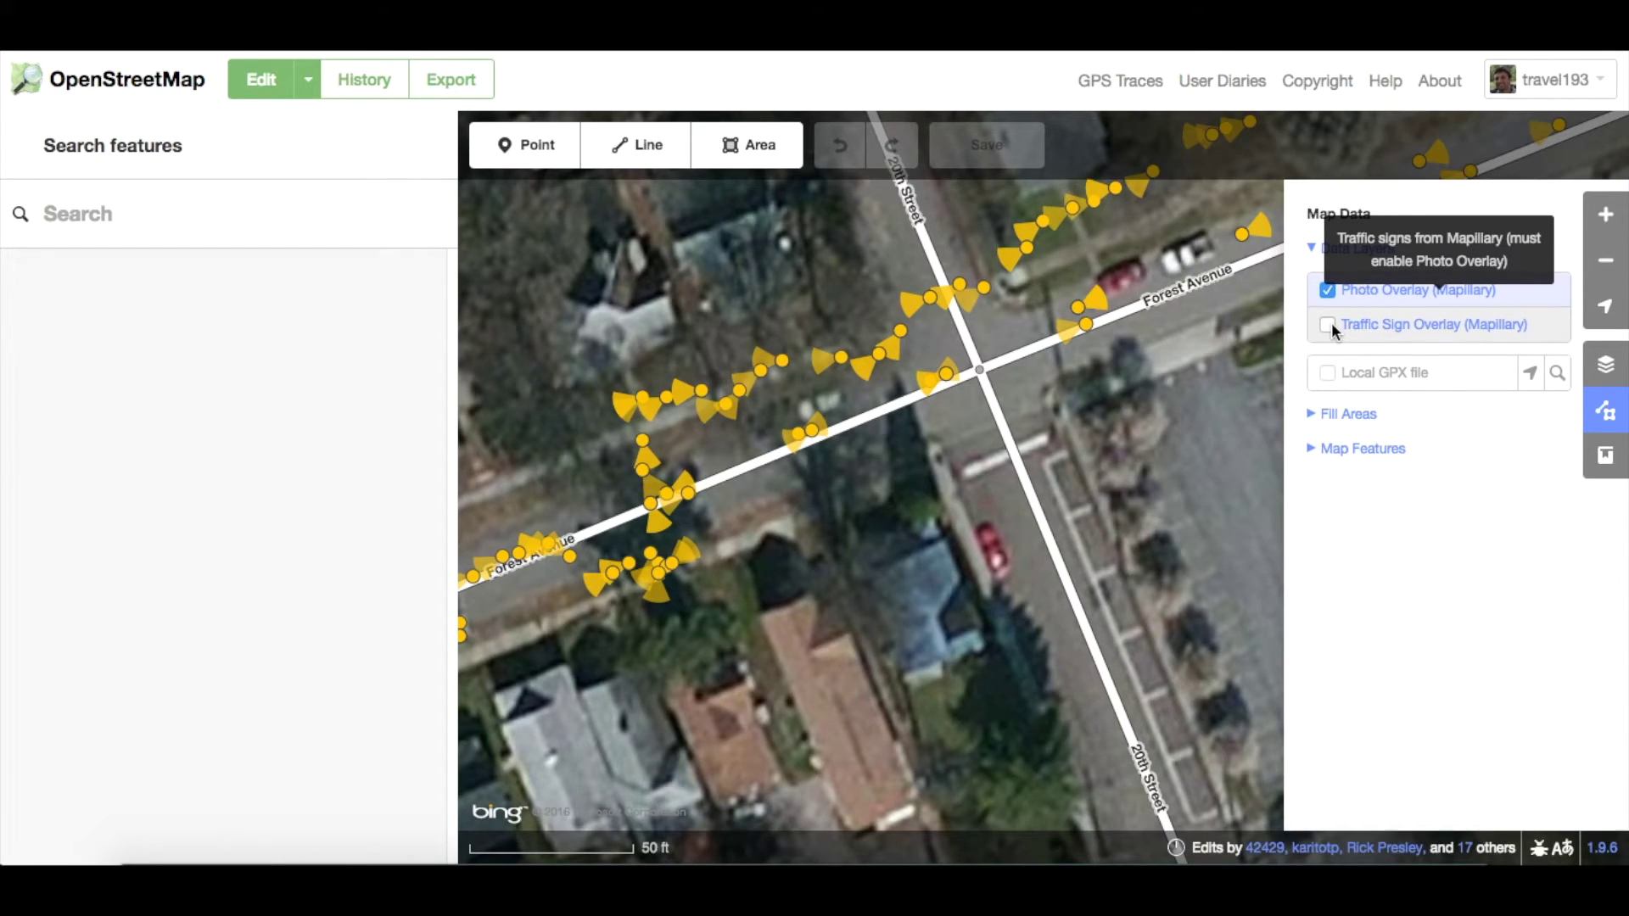
{"action": "left_click", "coordinate": [1329, 325]}
{"action": "left_click", "coordinate": [995, 301]}
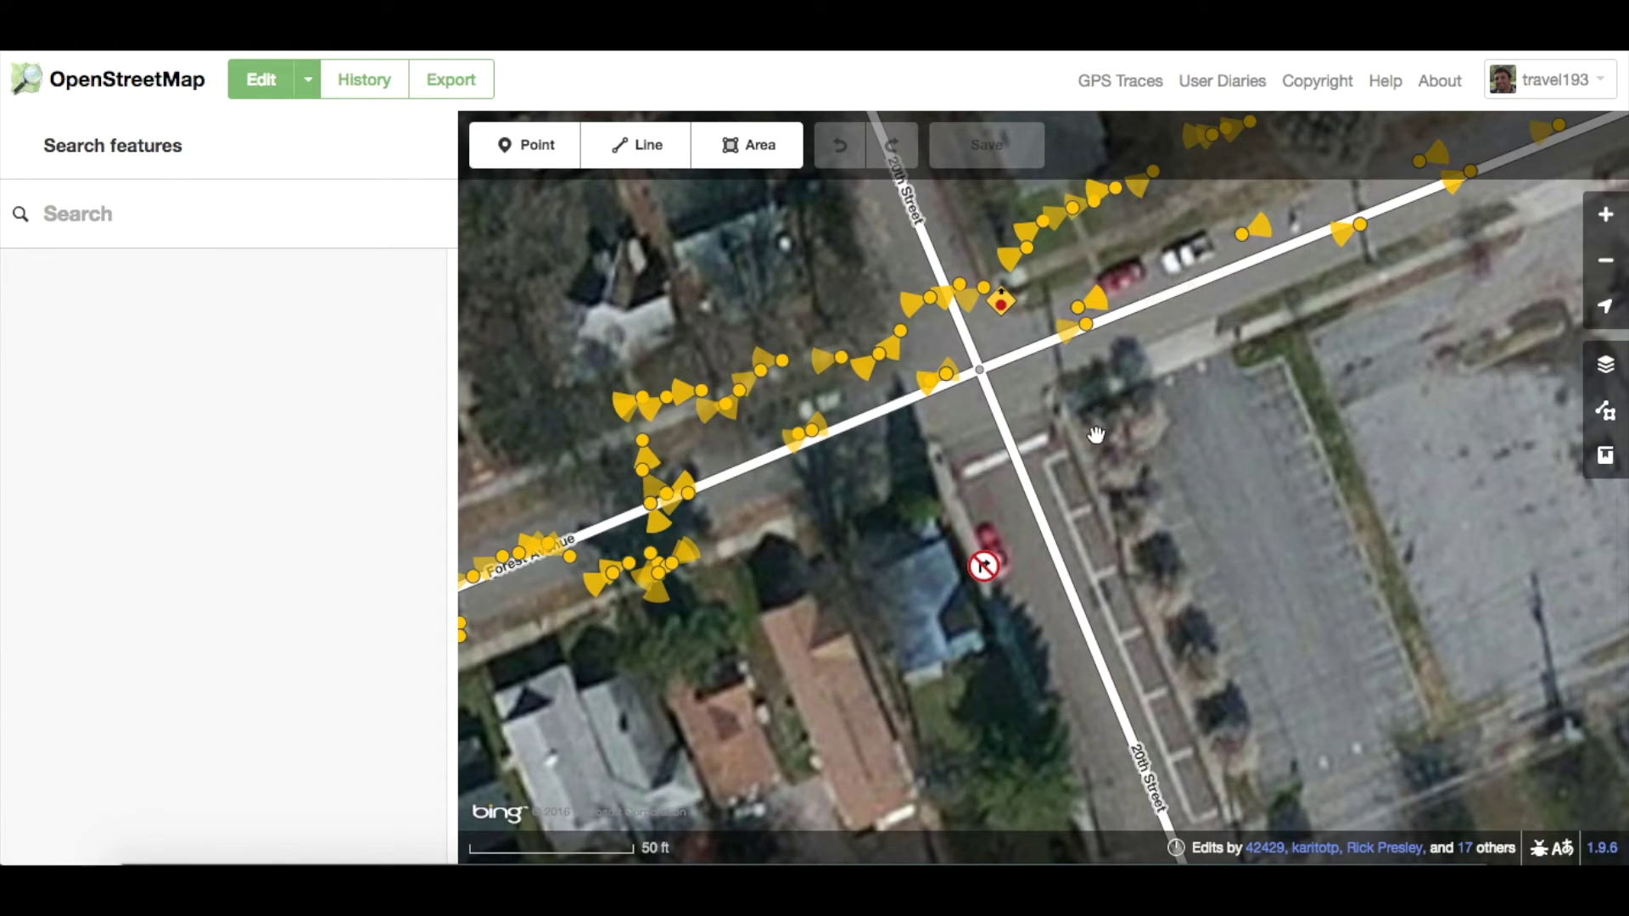
{"action": "left_click", "coordinate": [983, 567]}
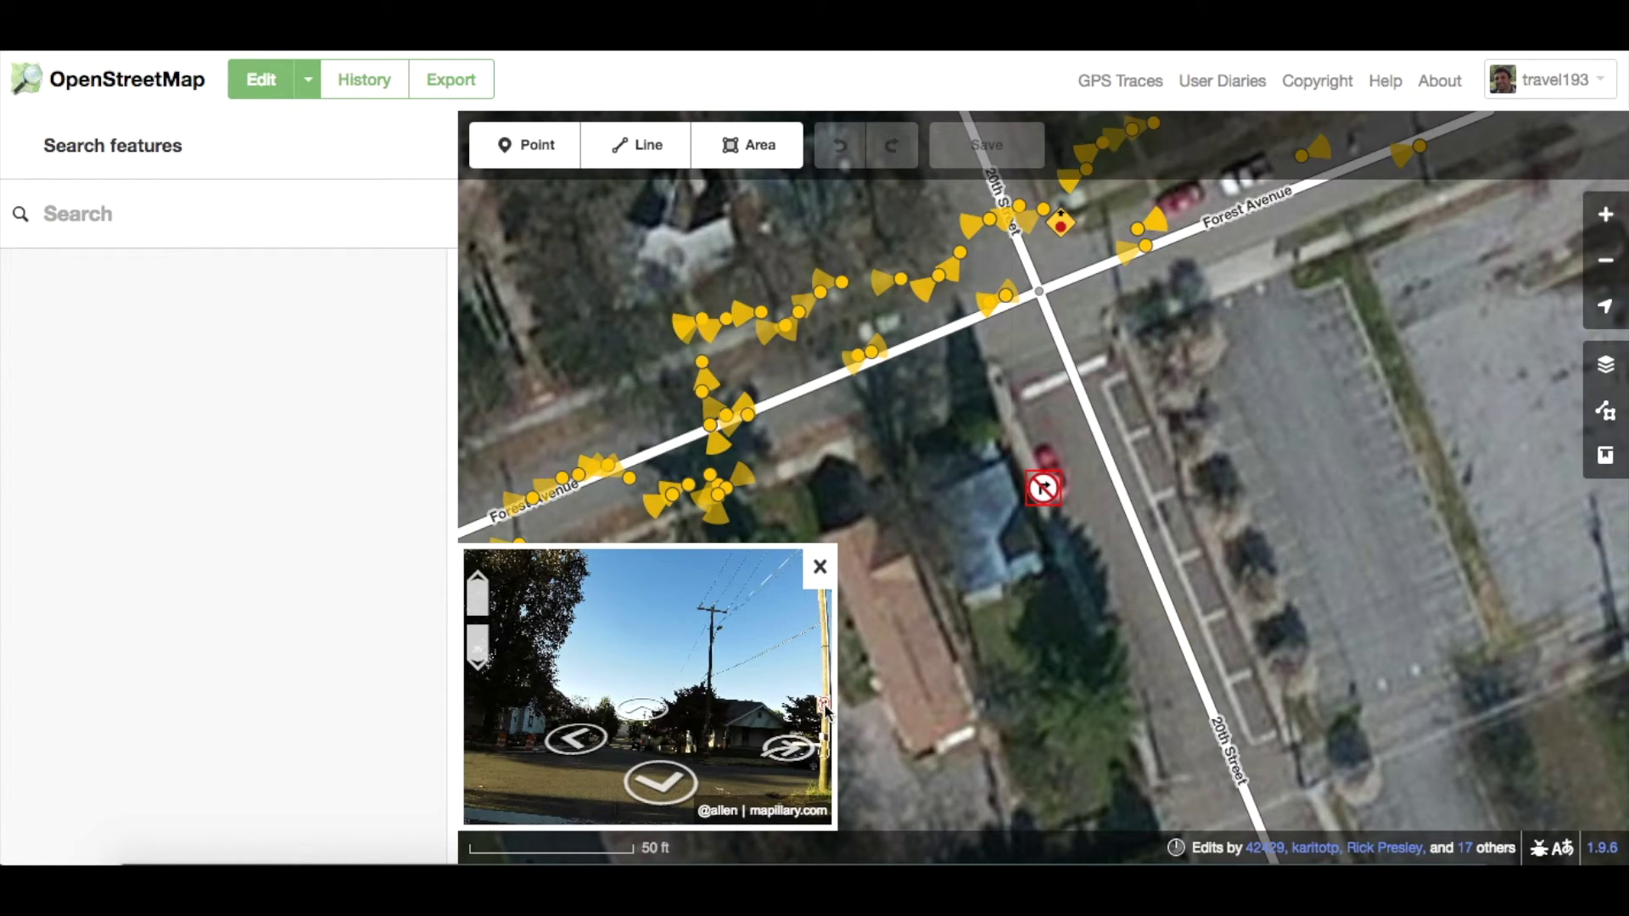
Select the Forest Avenue–20th Street intersection and show turn restrictions from western Forest Avenue.
{"action": "left_click", "coordinate": [1043, 303]}
{"action": "left_click", "coordinate": [1040, 297]}
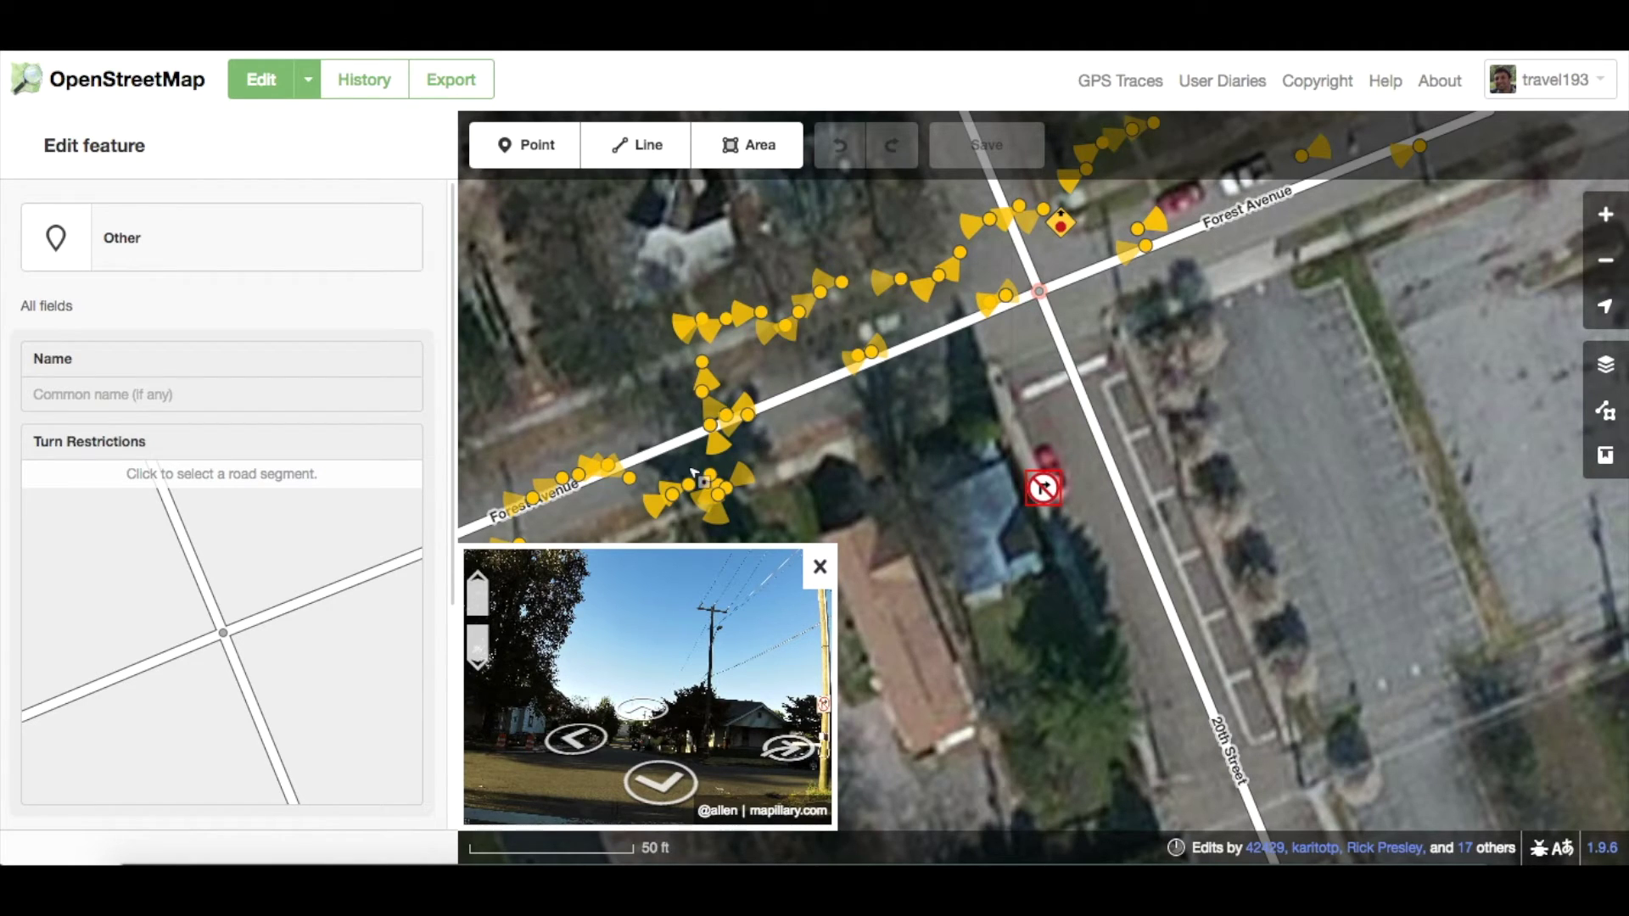
{"action": "left_click", "coordinate": [178, 659]}
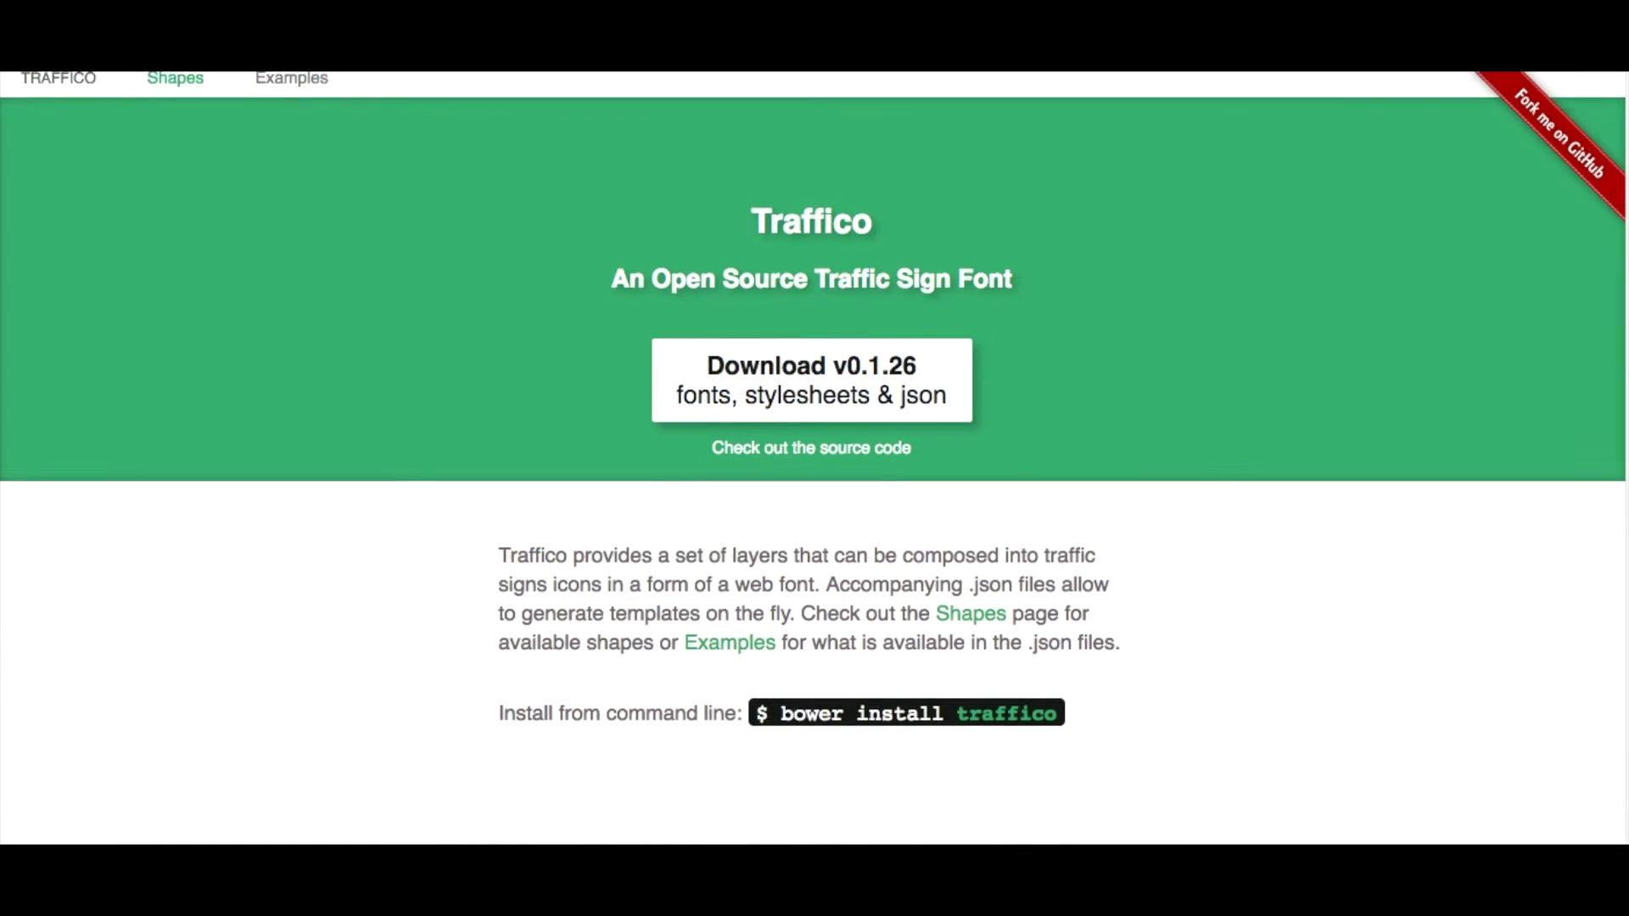
{"action": "scroll", "coordinate": [813, 459], "scroll_direction": "down", "scroll_amount": 3}
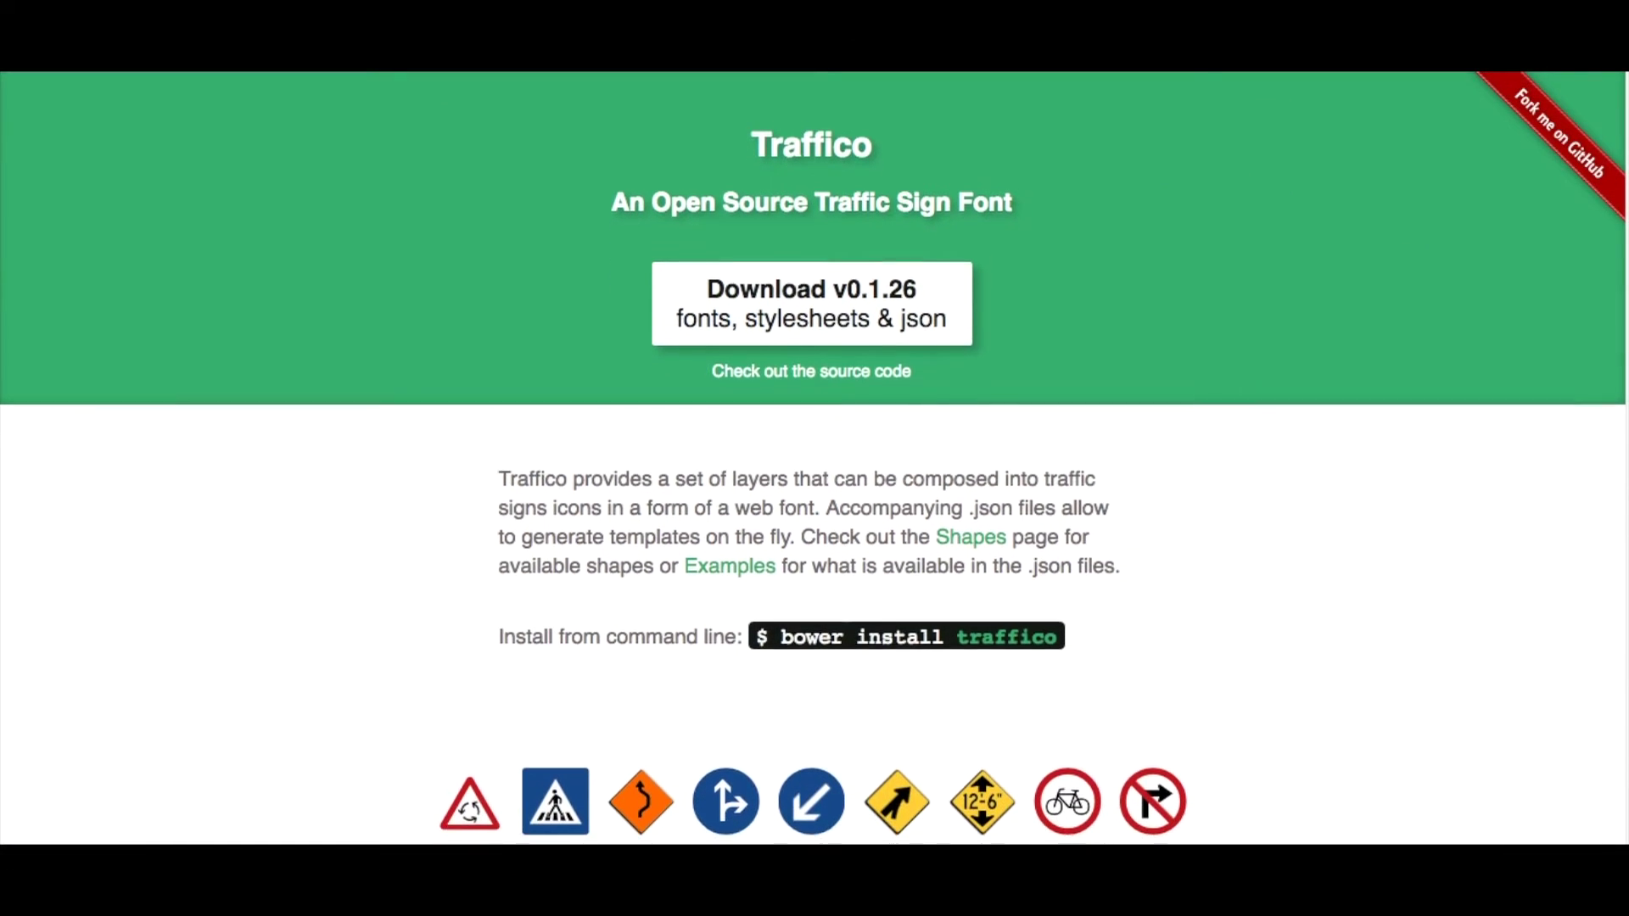